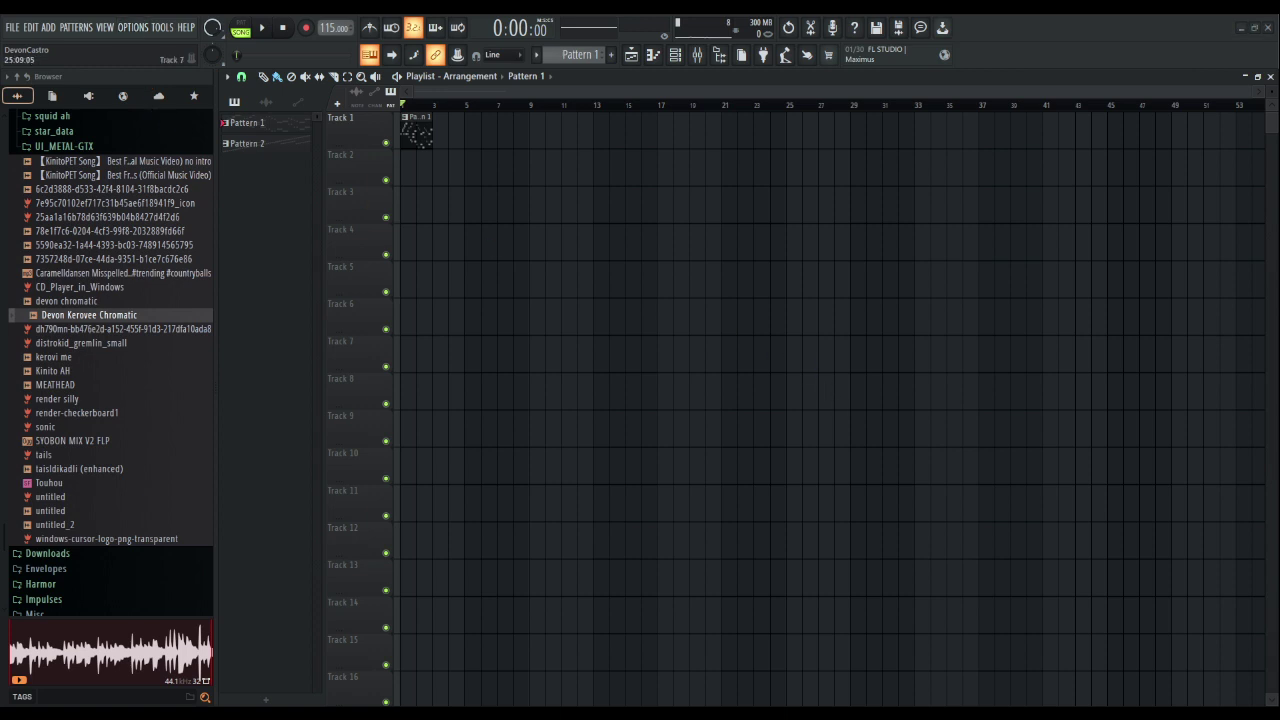
- Play back the Pattern 1 clip in the playlist and check the channels it uses
{"action": "scroll", "coordinate": [597, 112], "scroll_direction": "up", "scroll_amount": 3}
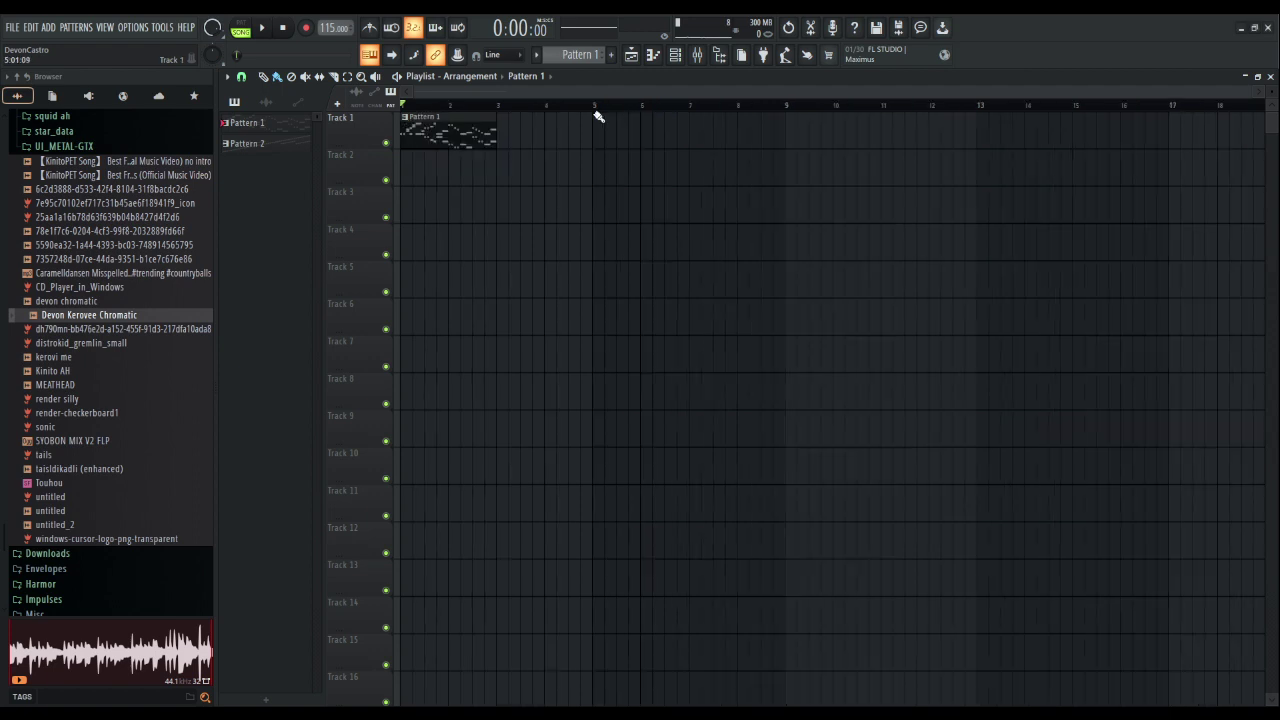
{"action": "left_click", "coordinate": [675, 55]}
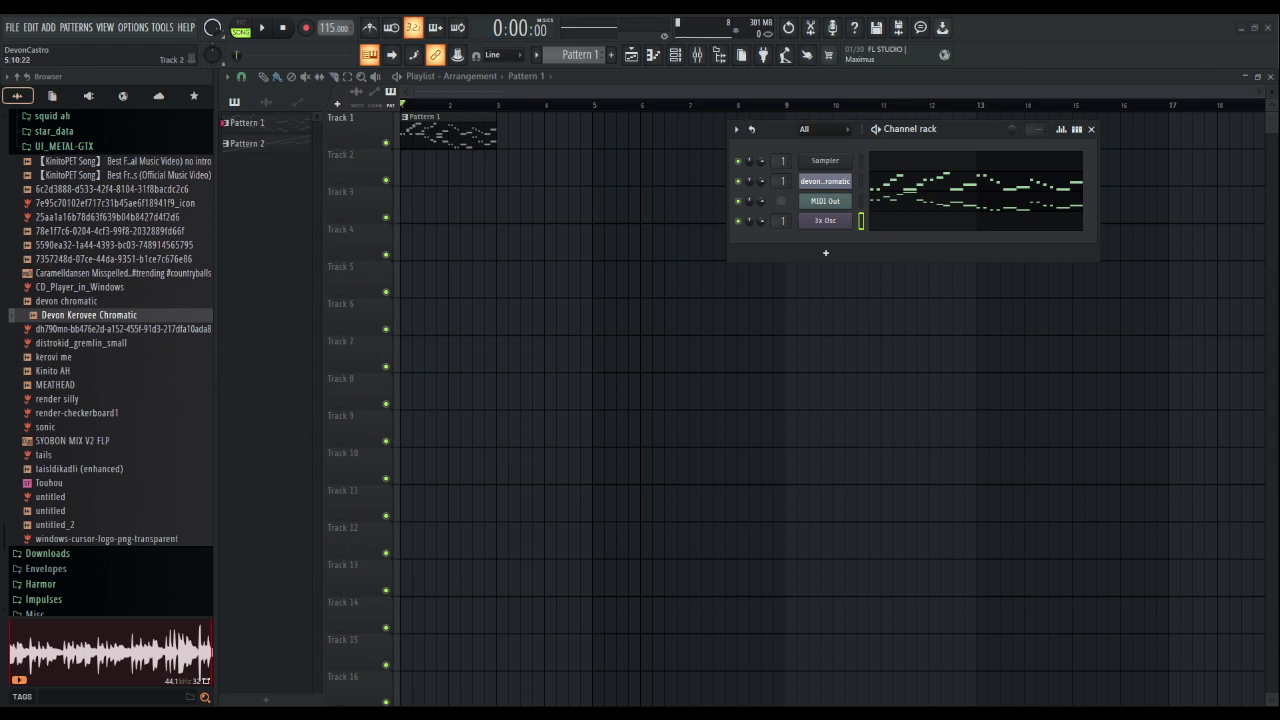
{"action": "key", "text": "F6"}
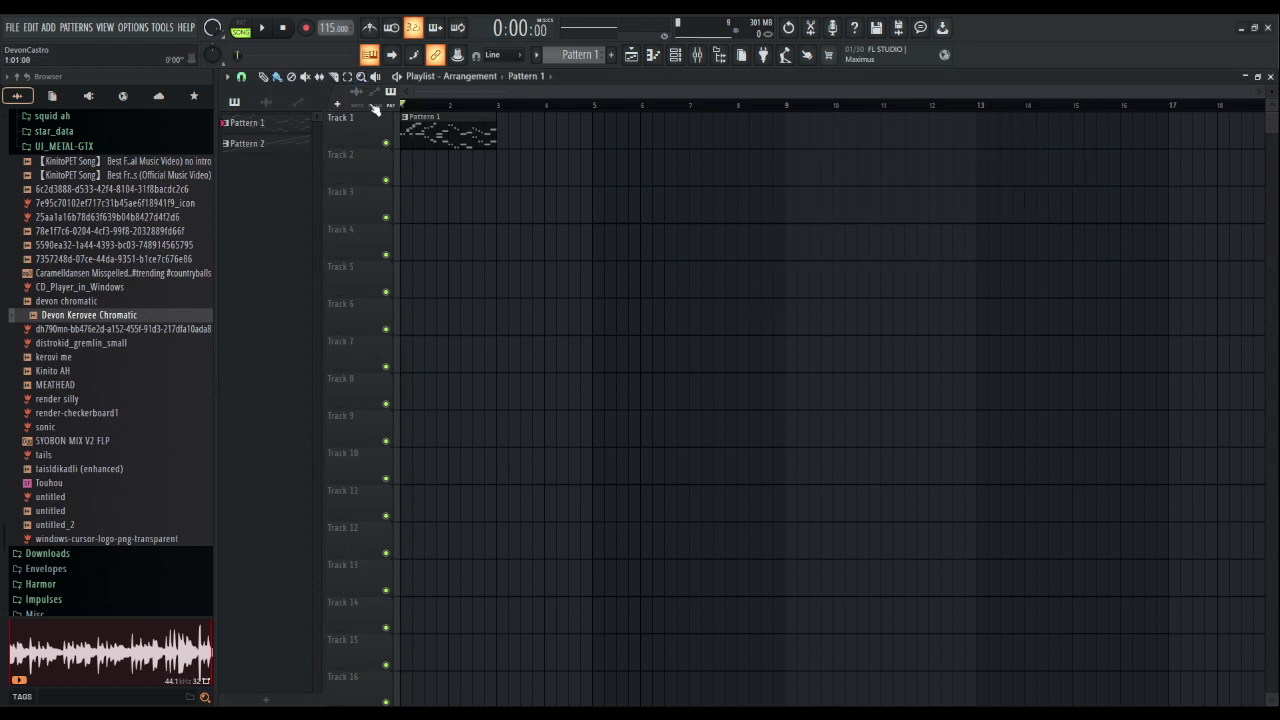
{"action": "key", "text": "space"}
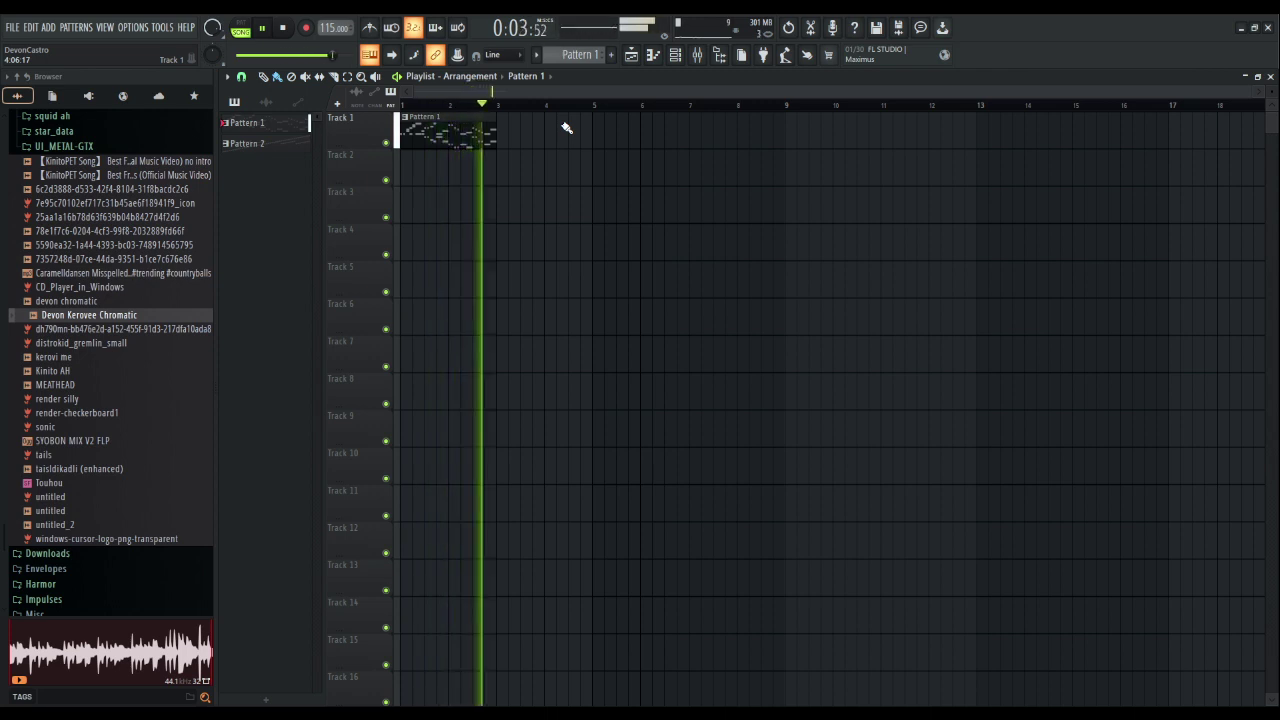
{"action": "key", "text": "space"}
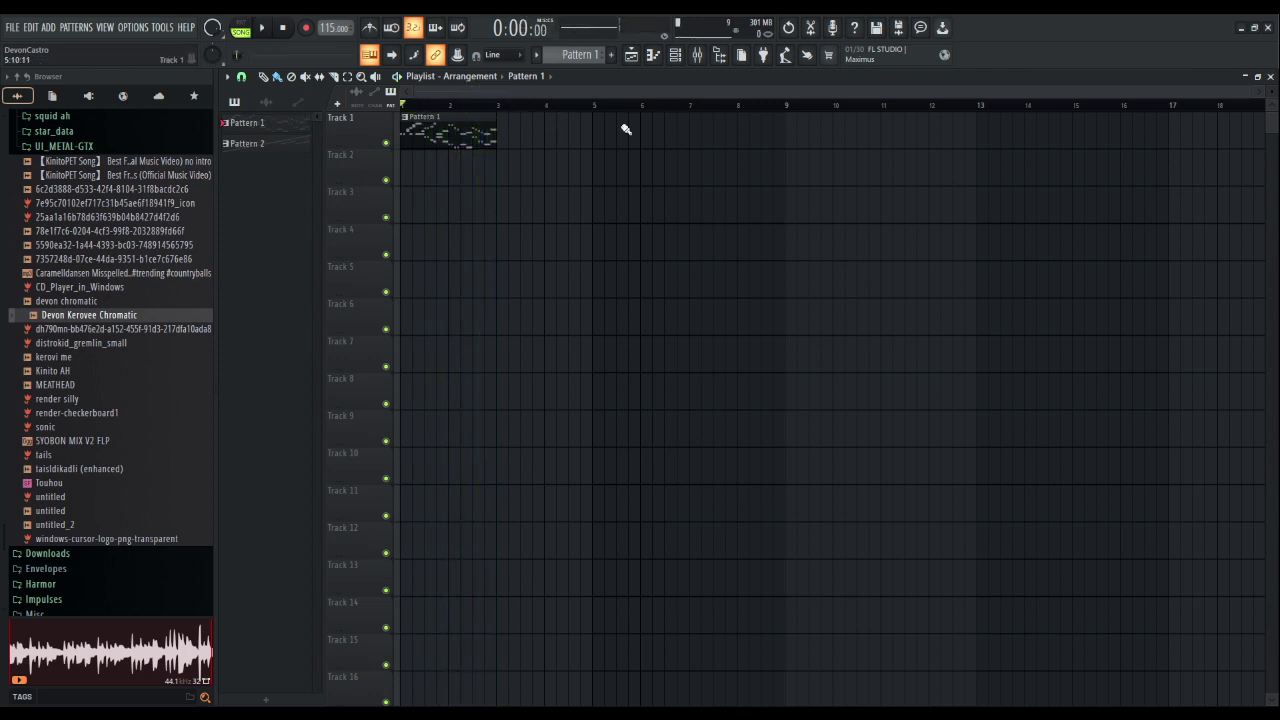
- Move all notes from the MIDI Out channel to the 3x Osc channel in the piano roll
{"action": "key", "text": "F7"}
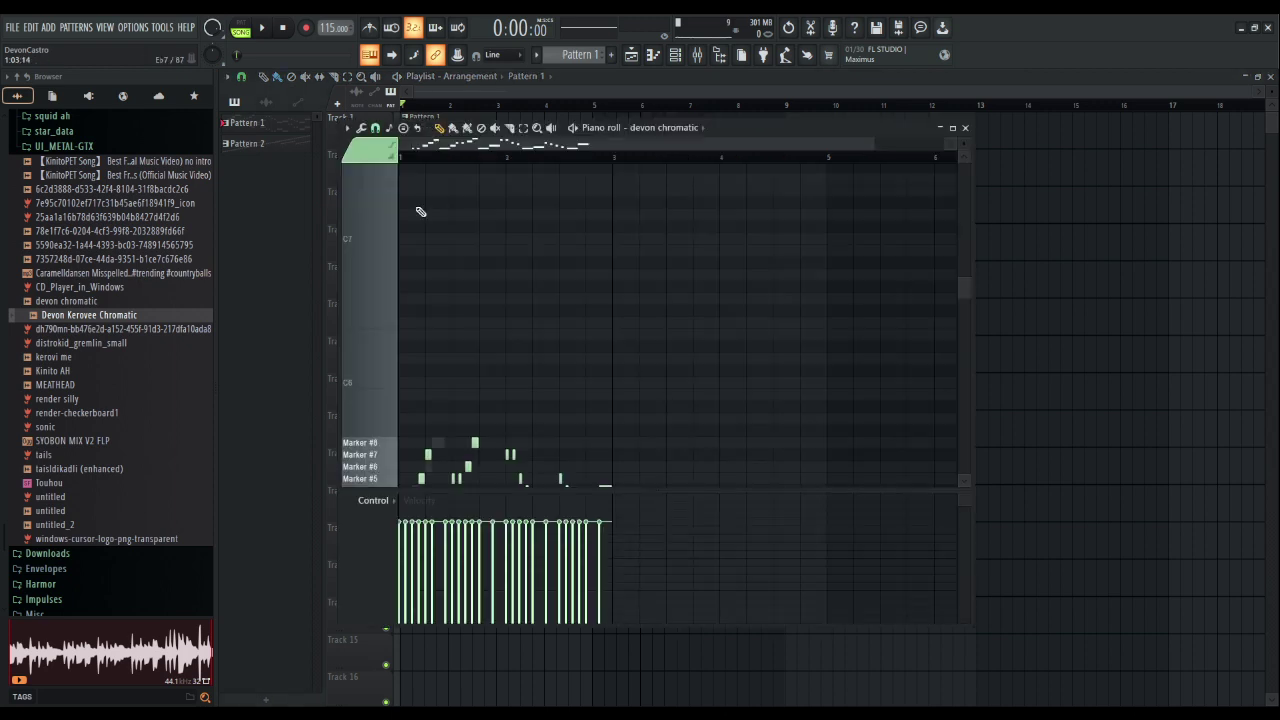
{"action": "scroll", "coordinate": [580, 263], "scroll_direction": "down", "scroll_amount": 3}
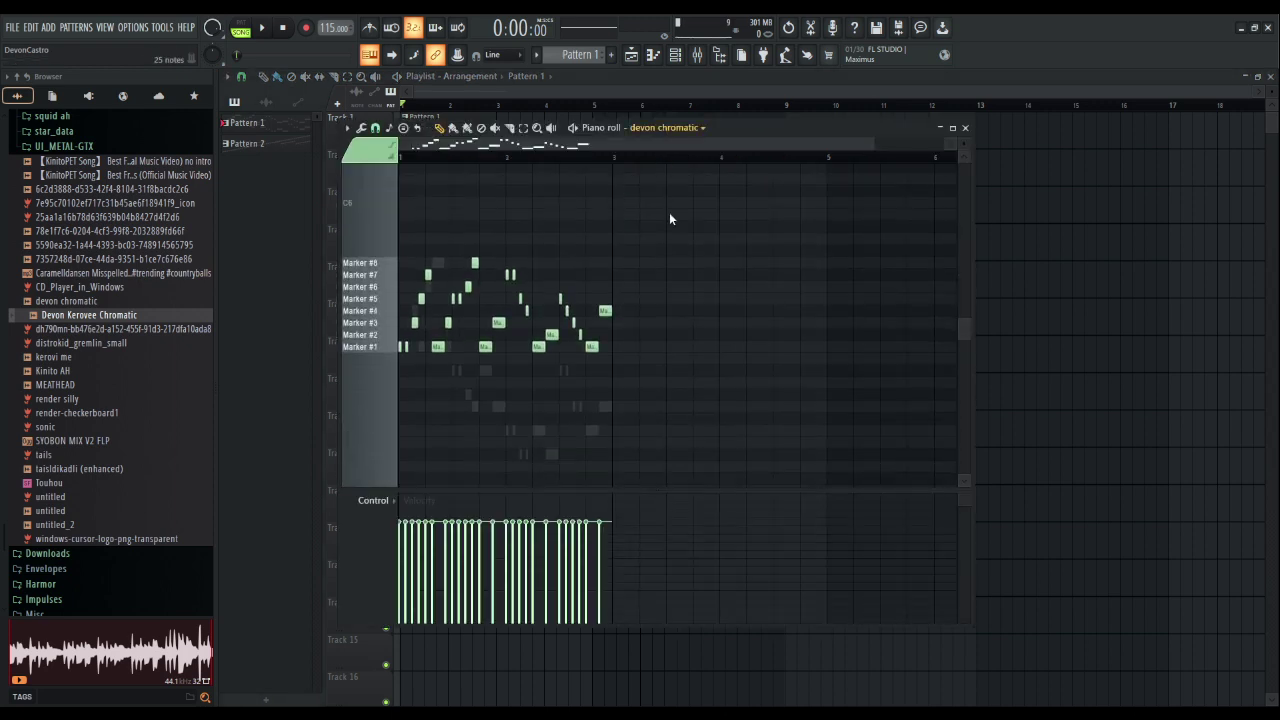
{"action": "key", "text": "Up"}
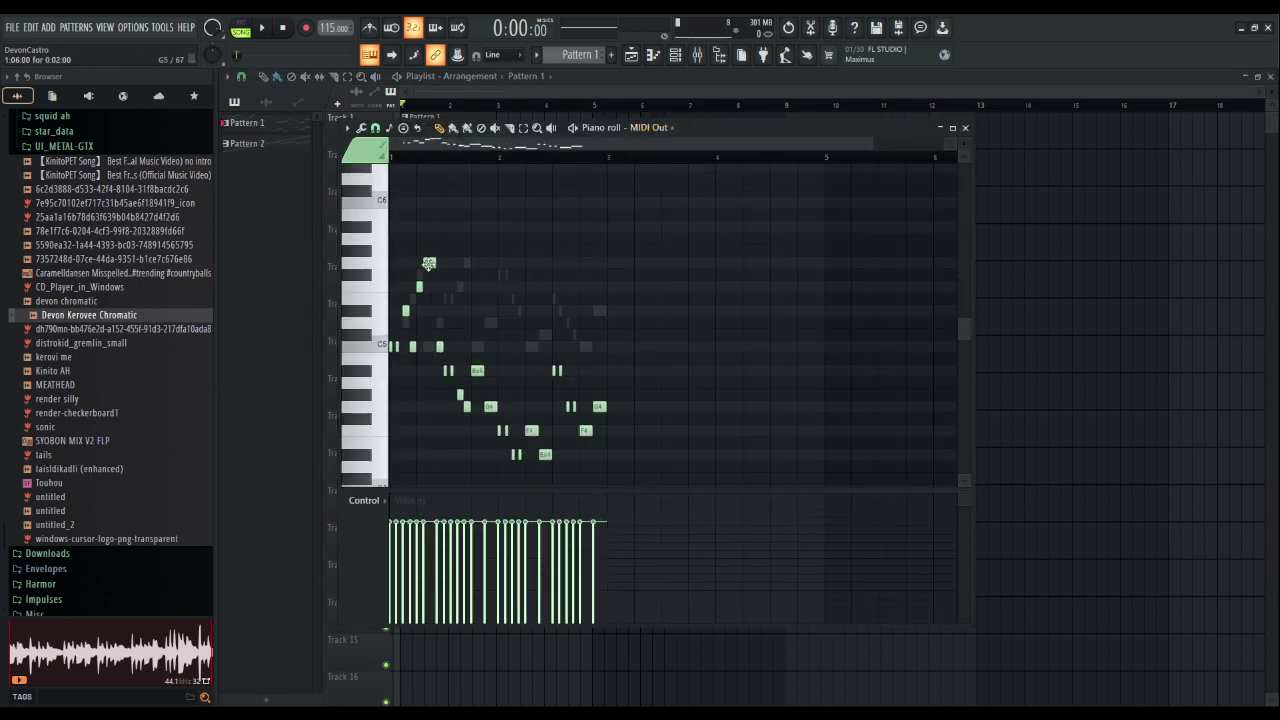
{"action": "key", "text": "ctrl+a"}
{"action": "key", "text": "Down"}
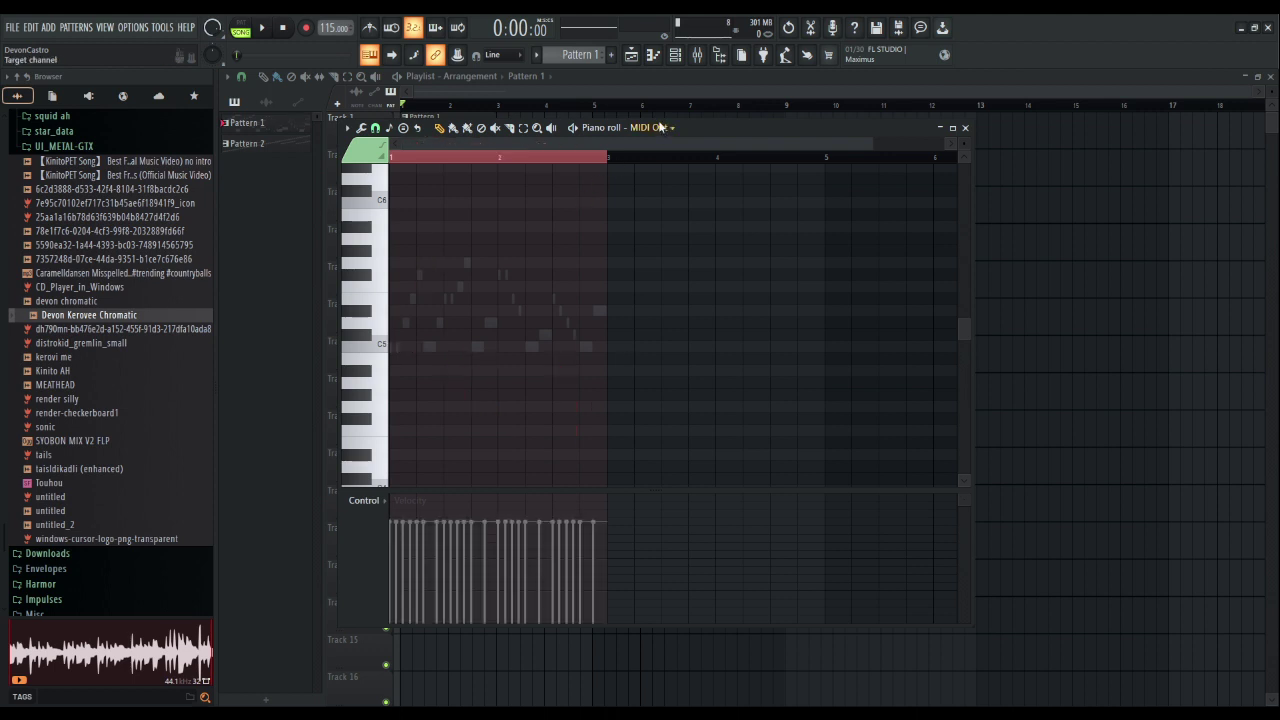
{"action": "key", "text": "ctrl+v"}
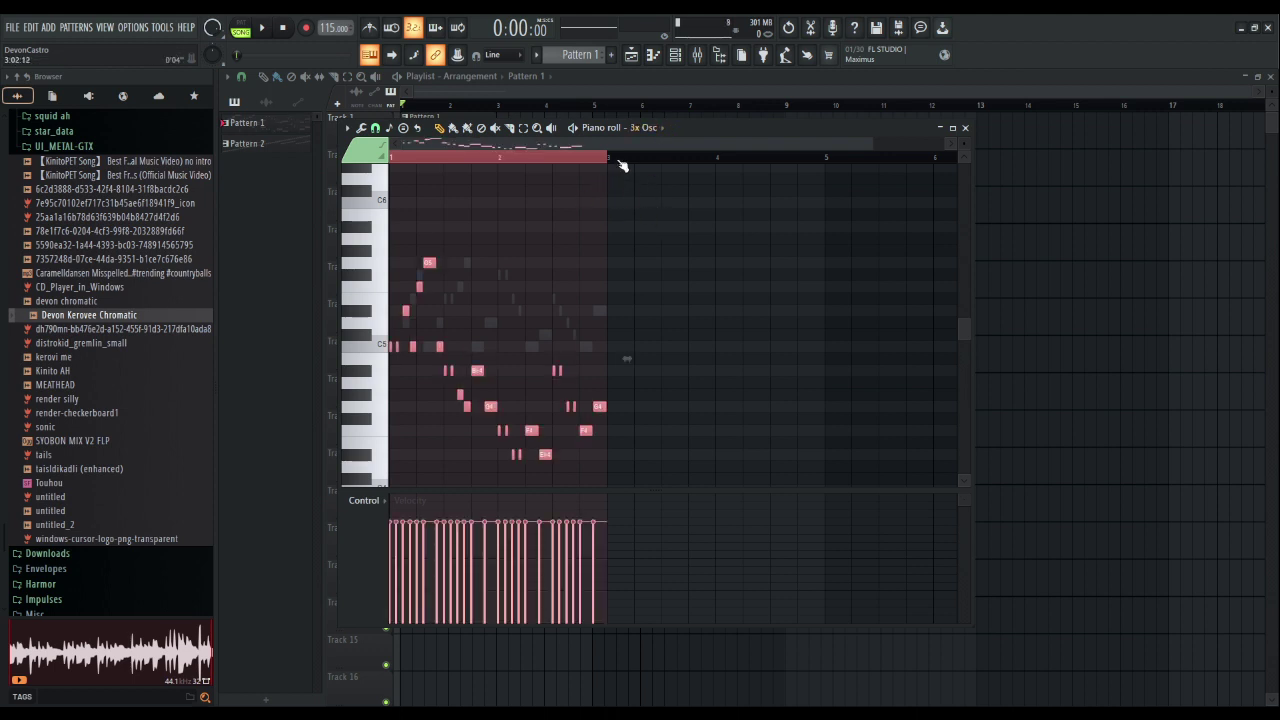
- Mute the devon chromatic channel and play Pattern 1 to hear the 3x Osc melody on its own
{"action": "key", "text": "F9"}
{"action": "left_click", "coordinate": [675, 55]}
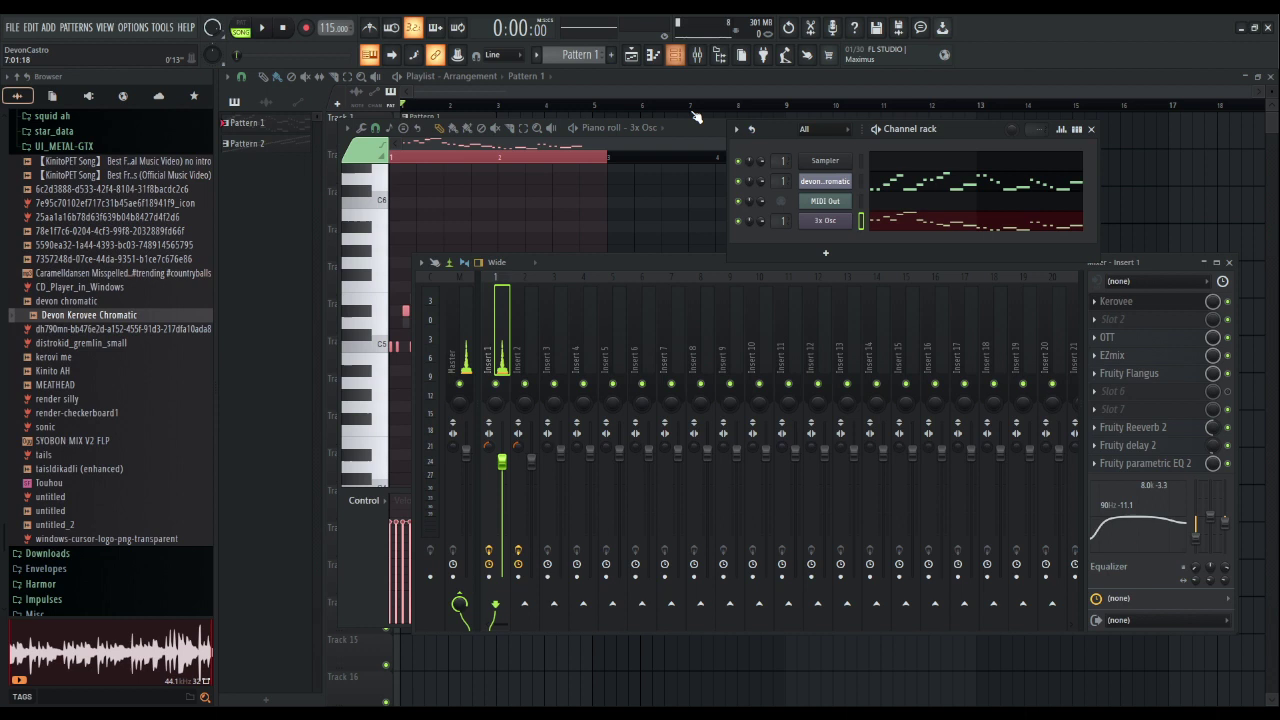
{"action": "left_click", "coordinate": [695, 129]}
{"action": "key", "text": "space"}
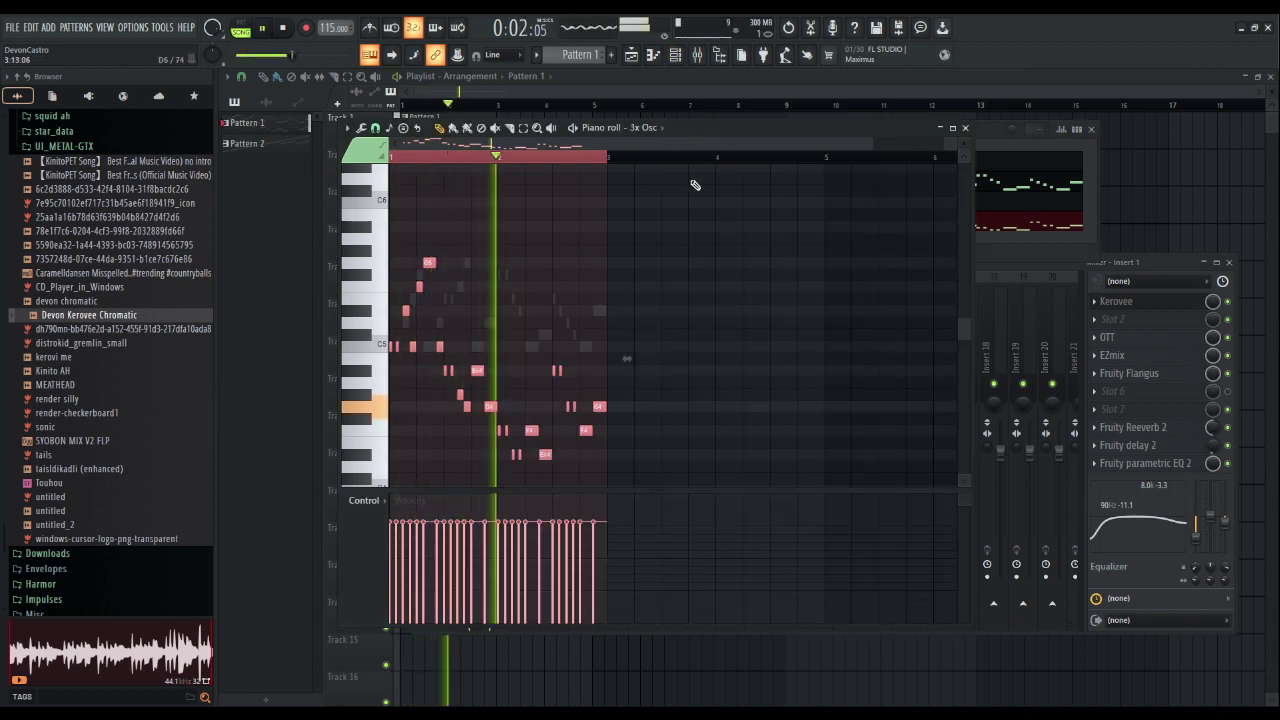
{"action": "key", "text": "space"}
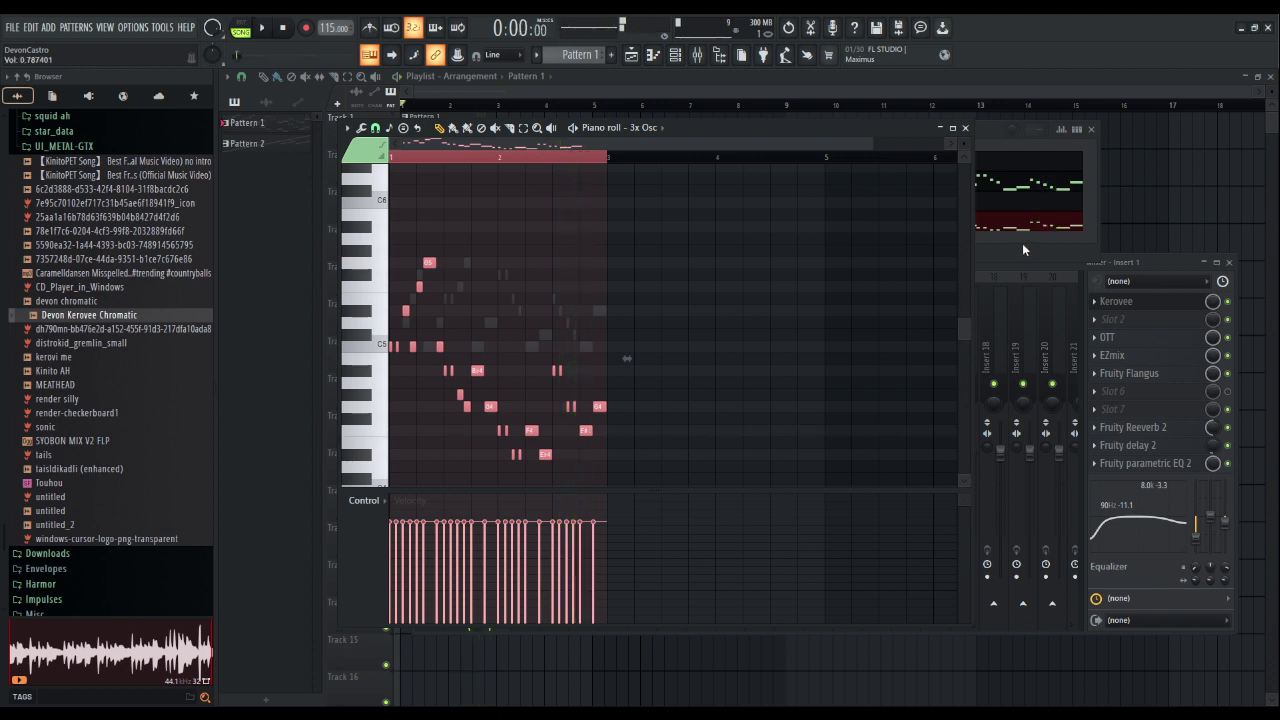
- Unmute the devon chromatic channel, mute 3x Osc, and play back the pattern
{"action": "left_click", "coordinate": [1021, 241]}
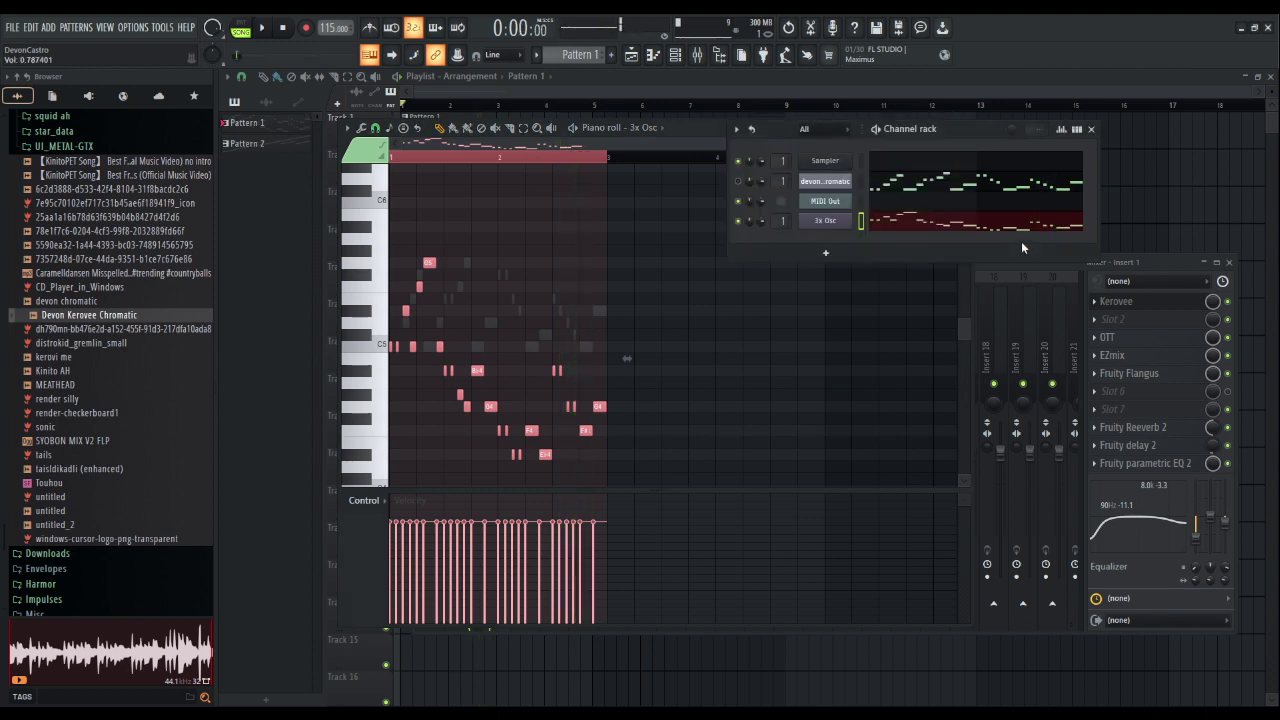
{"action": "left_click", "coordinate": [738, 181]}
{"action": "left_click", "coordinate": [738, 221]}
{"action": "left_click", "coordinate": [578, 208]}
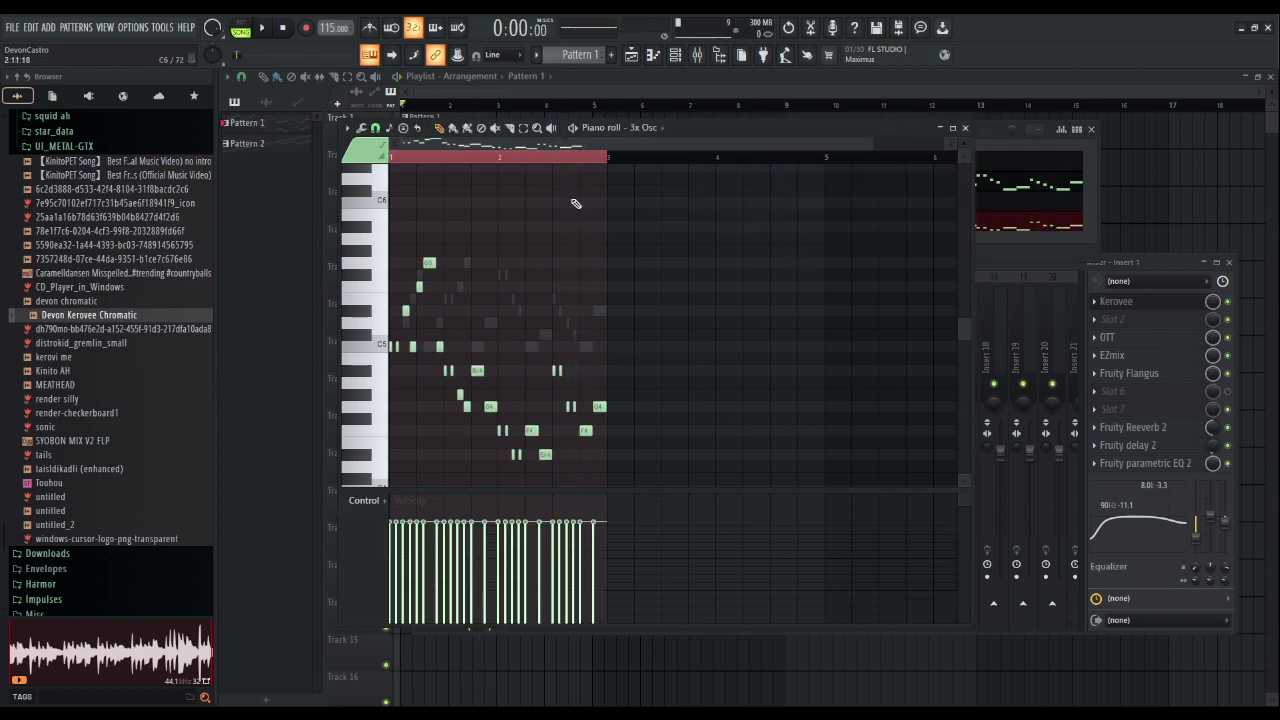
{"action": "key", "text": "space"}
{"action": "key", "text": "space"}
- Return the melody notes from 3x Osc to the MIDI Out channel and play back the pattern
{"action": "key", "text": "ctrl+z"}
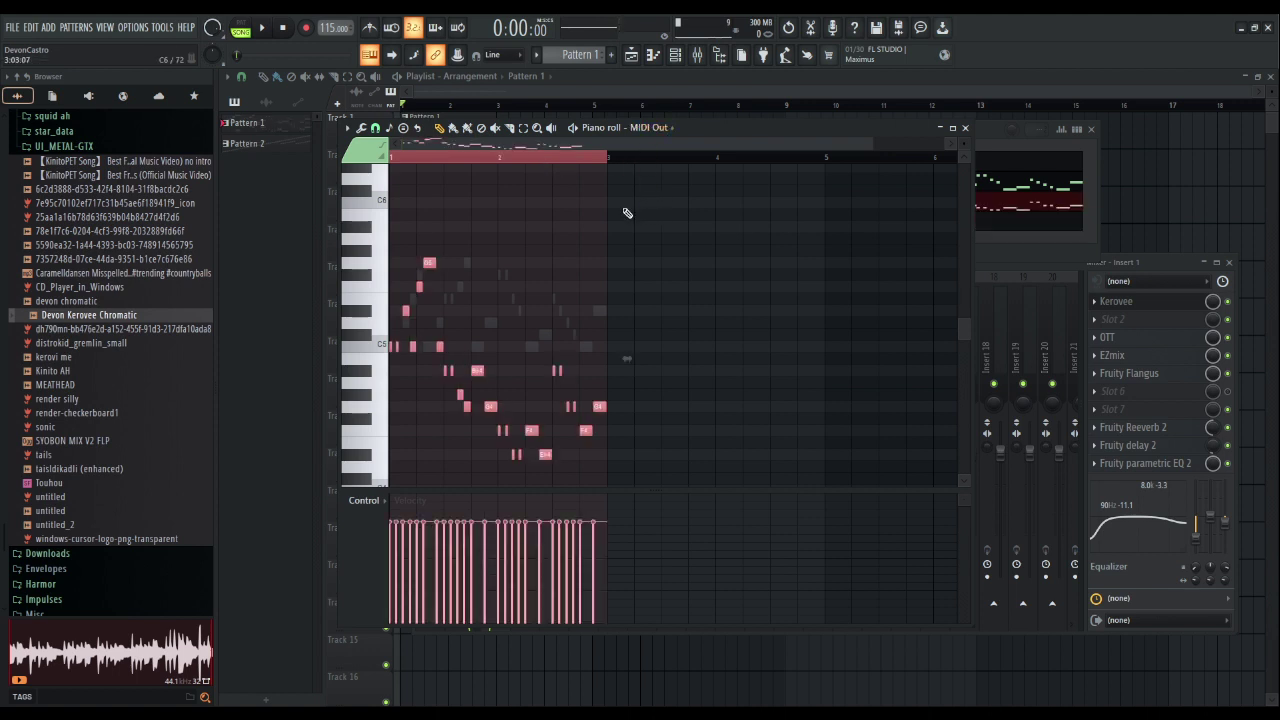
{"action": "key", "text": "ctrl+d"}
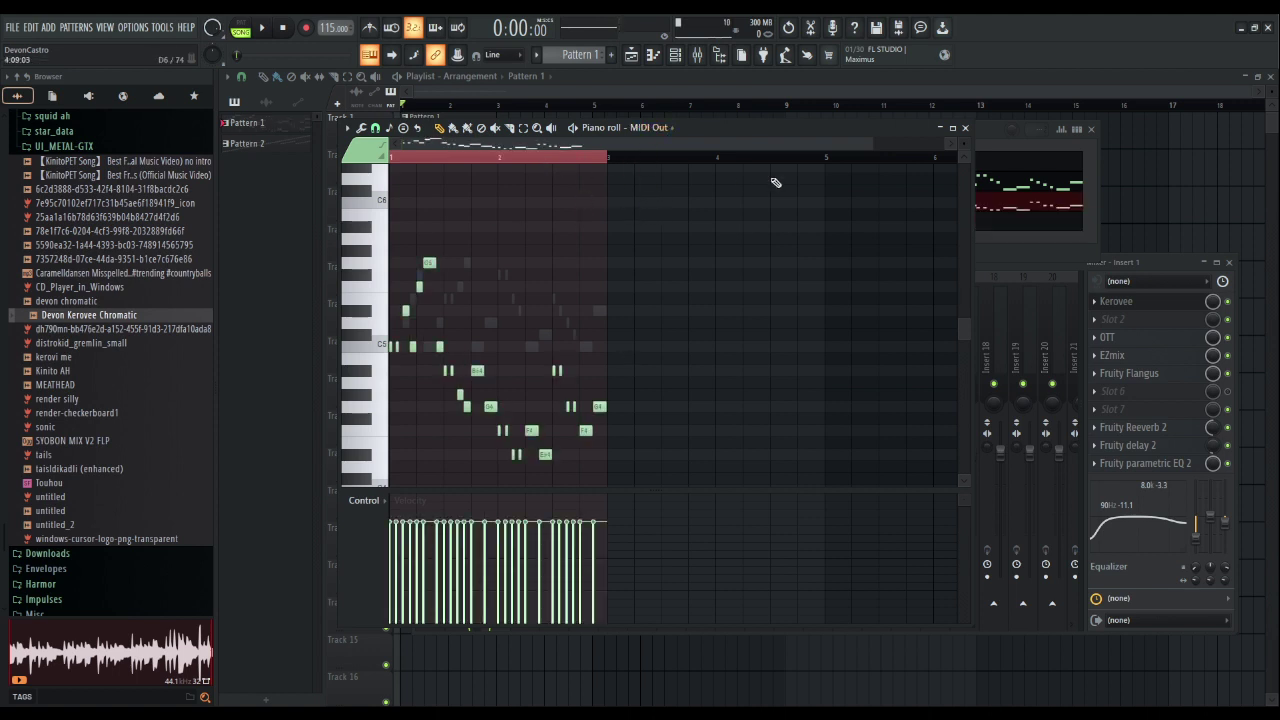
{"action": "left_click", "coordinate": [1012, 253]}
{"action": "left_click", "coordinate": [687, 127]}
{"action": "key", "text": "space"}
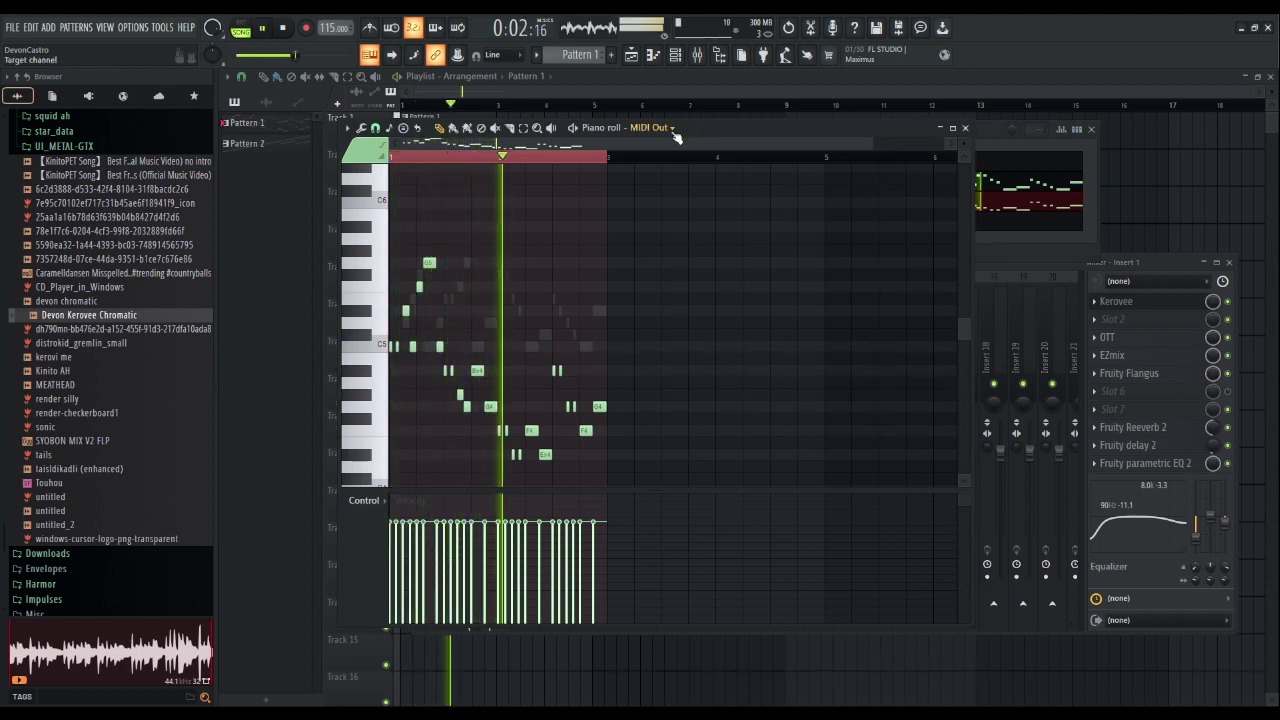
{"action": "key", "text": "space"}
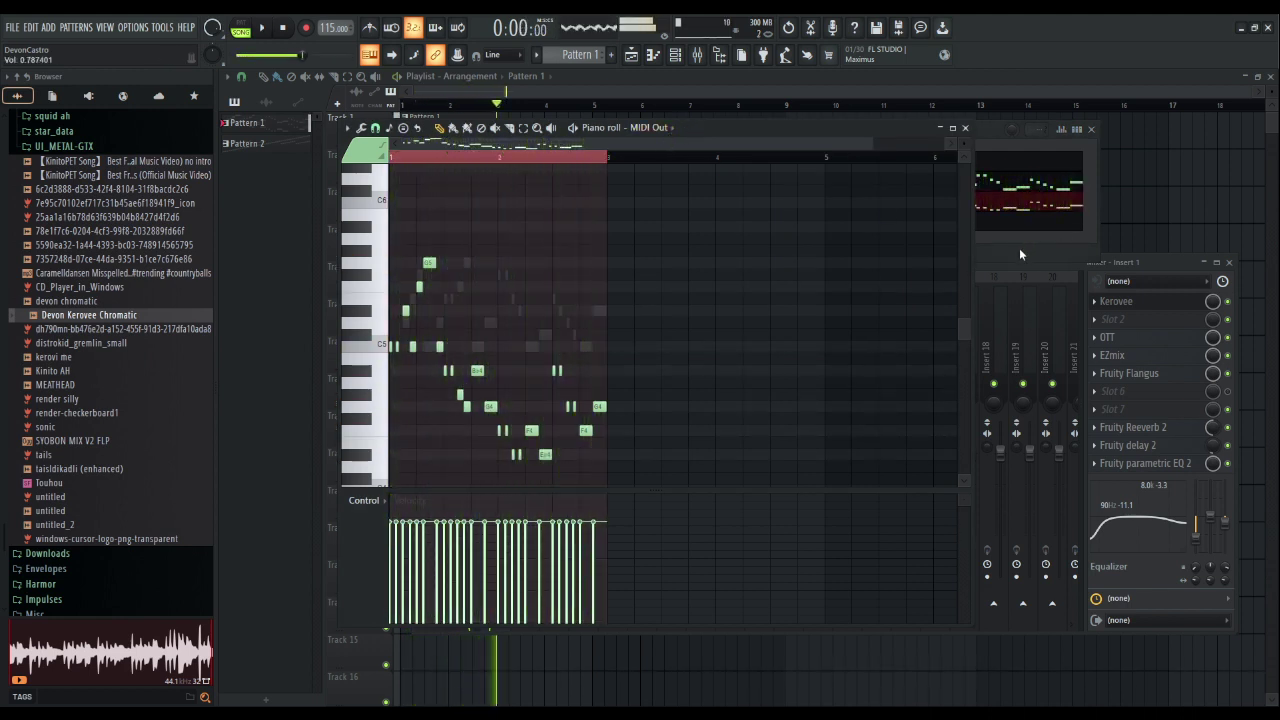
{"action": "left_click", "coordinate": [1019, 248]}
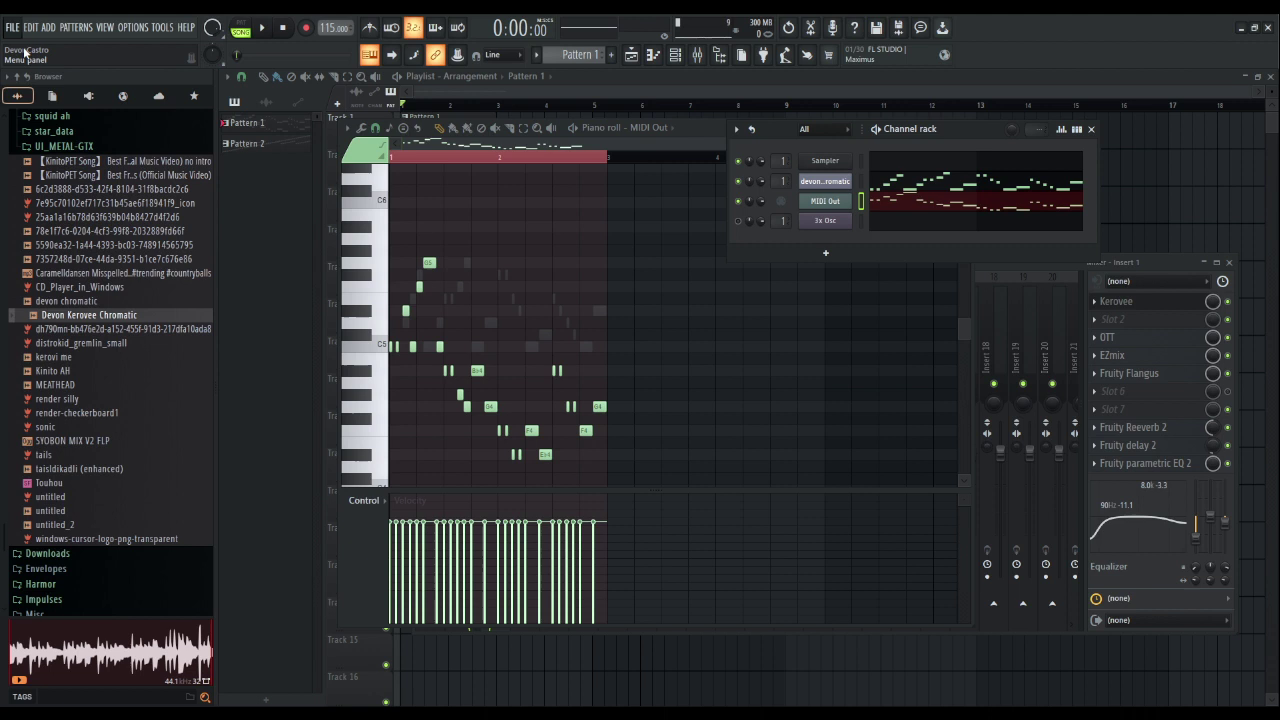
- Start a new project and add a Slicex channel to the channel rack
{"action": "key", "text": "ctrl+n"}
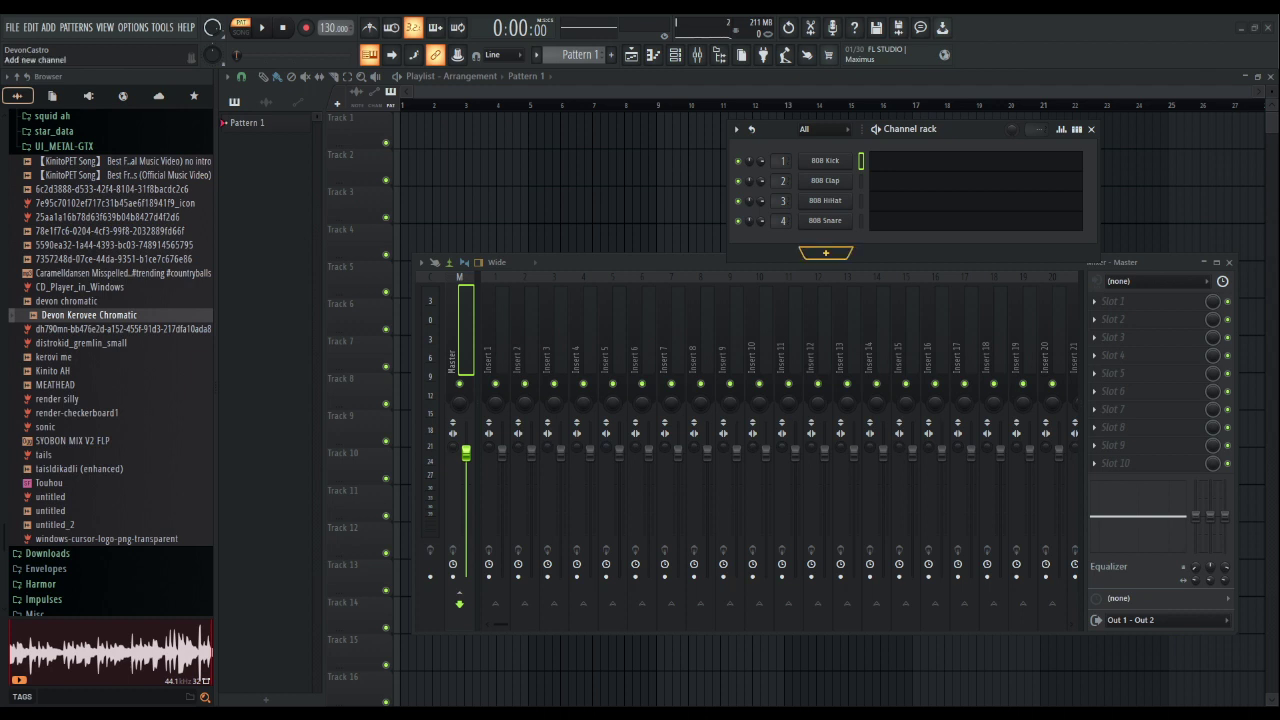
{"action": "left_click", "coordinate": [822, 254]}
{"action": "left_click", "coordinate": [938, 222]}
{"action": "left_click_drag", "start_coordinate": [397, 168], "coordinate": [479, 160]}
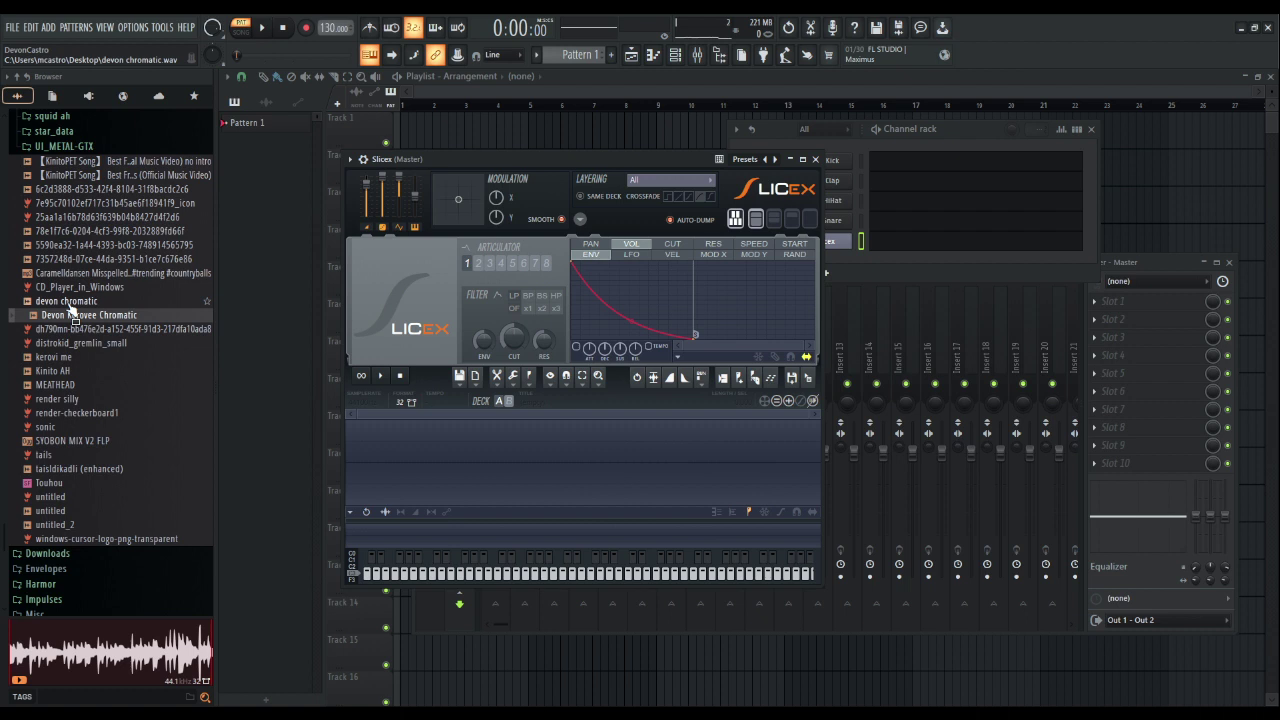
- Load the devon chromatic sample into Slicex, sliced into eight marker regions with normalized volume
{"action": "left_click_drag", "start_coordinate": [68, 303], "coordinate": [485, 480]}
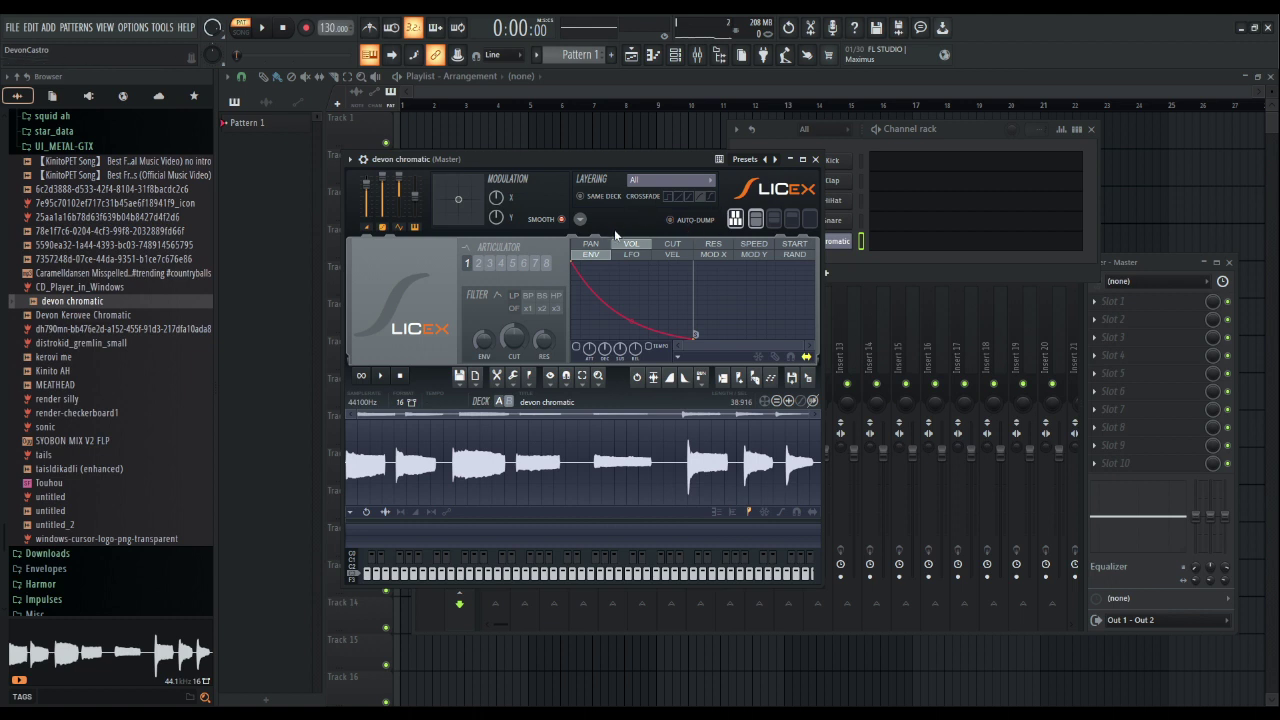
{"action": "left_click", "coordinate": [769, 379]}
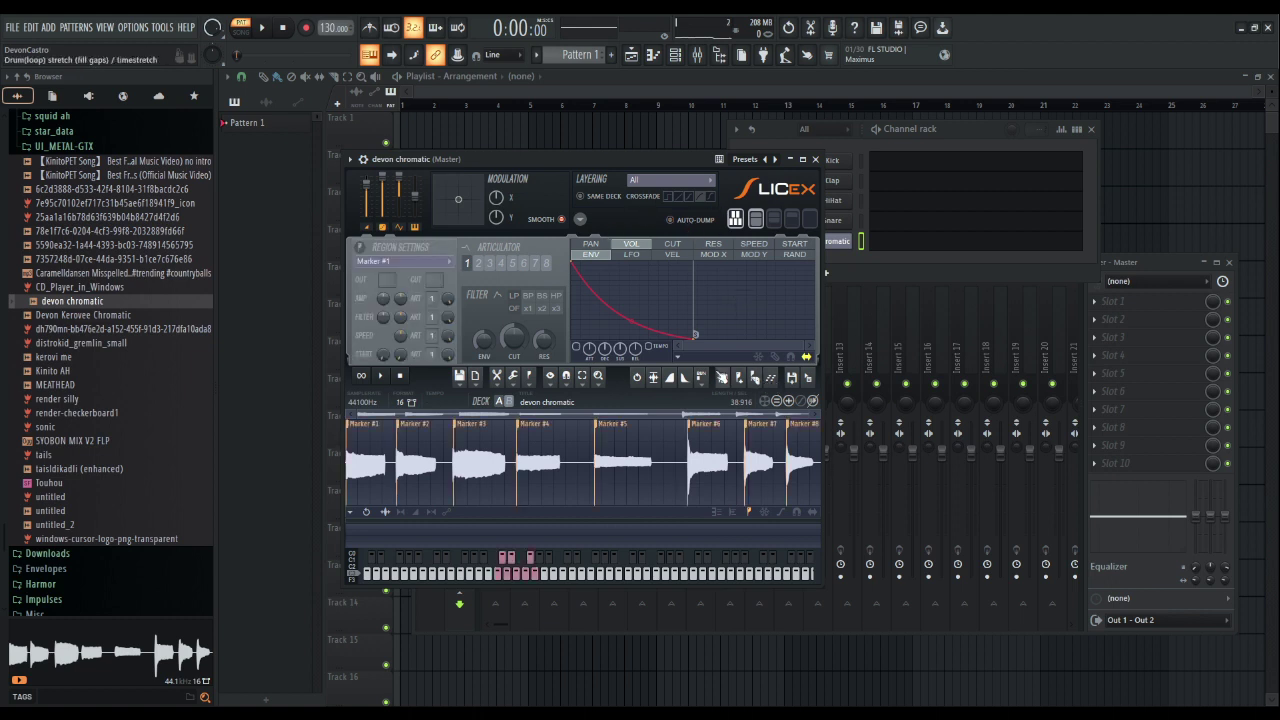
{"action": "left_click", "coordinate": [655, 379]}
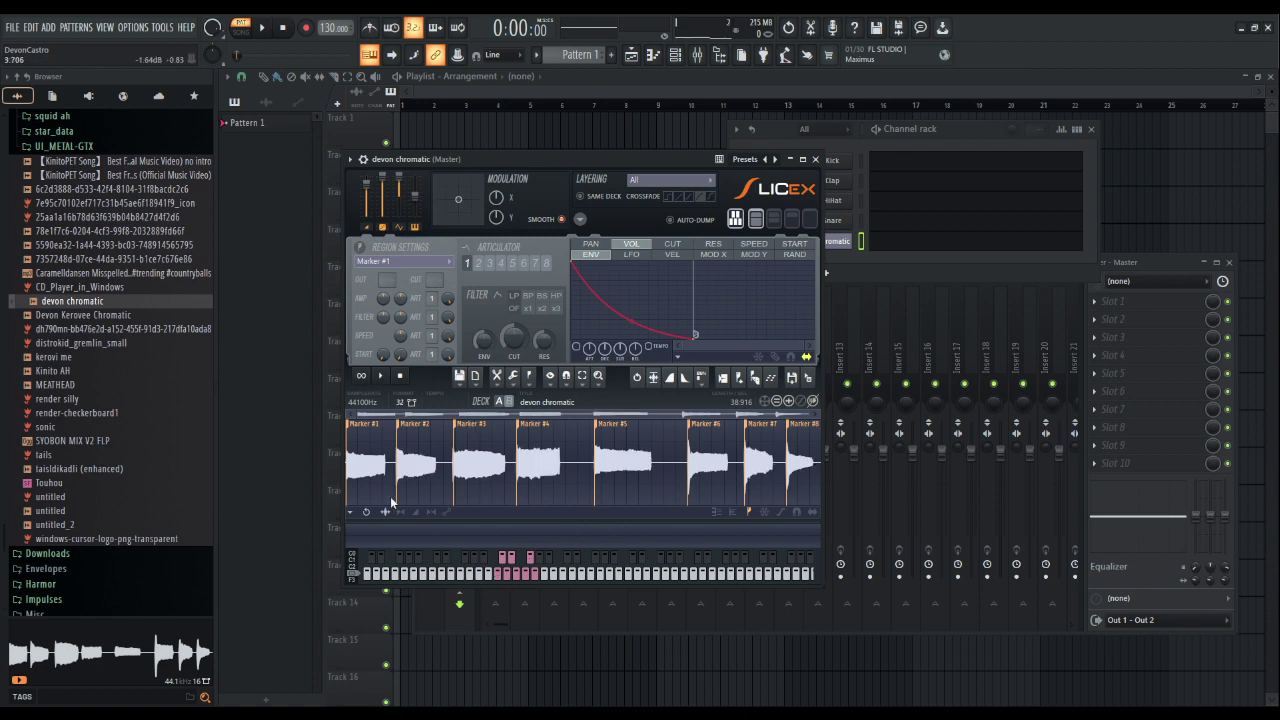
- Enable Slicex's volume envelope, shape it flat at full level with an abrupt drop at the end, and audition the slices
{"action": "left_click", "coordinate": [421, 468]}
{"action": "left_click_drag", "start_coordinate": [421, 468], "coordinate": [793, 480]}
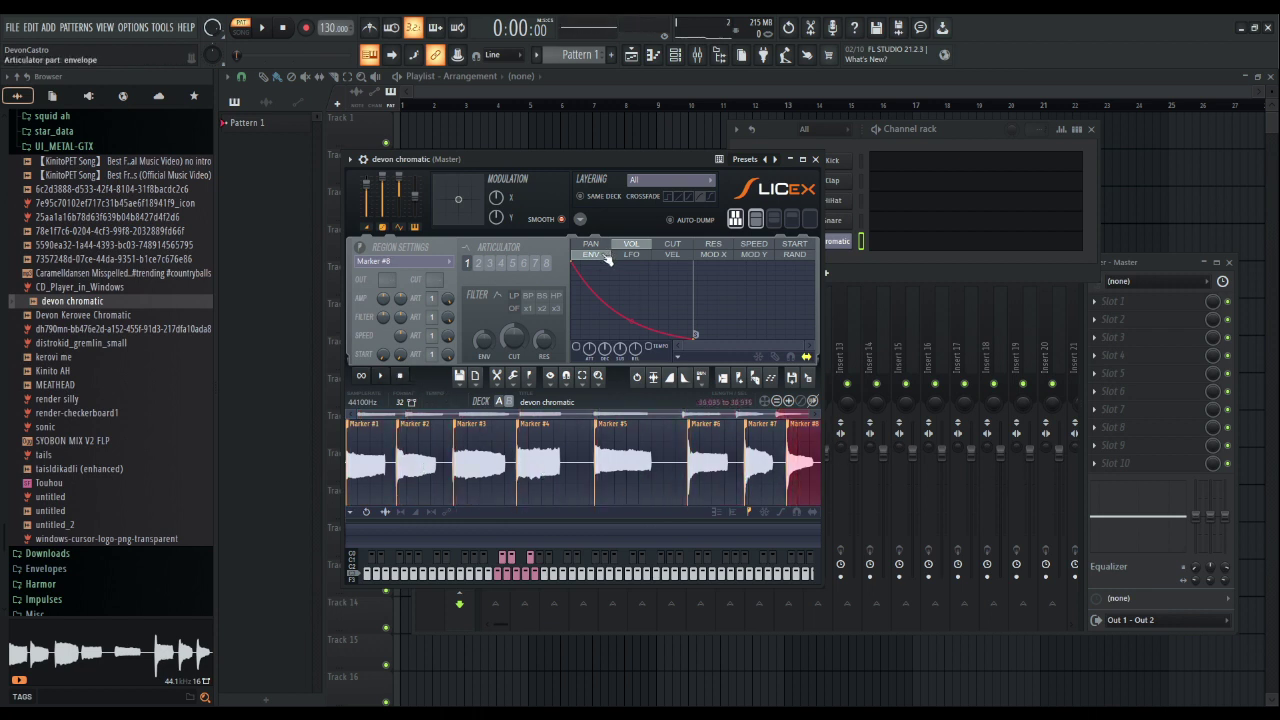
{"action": "left_click", "coordinate": [578, 347]}
{"action": "left_click_drag", "start_coordinate": [695, 336], "coordinate": [652, 250]}
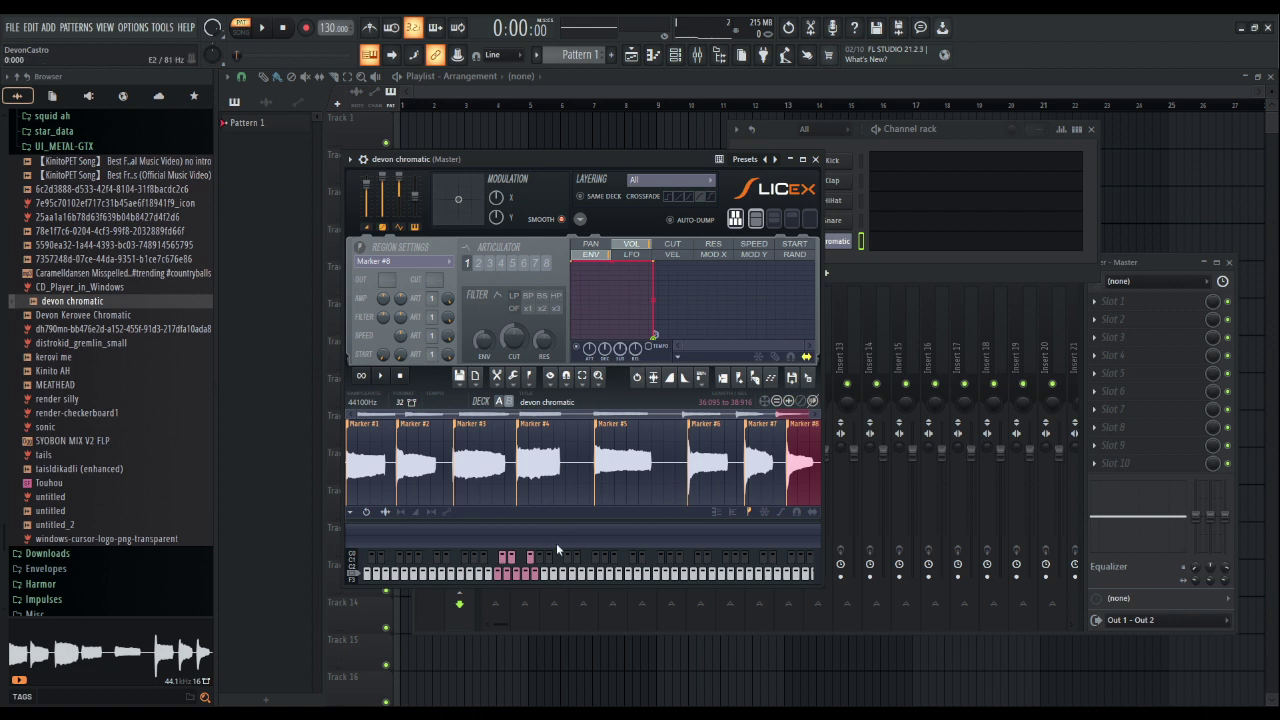
{"action": "left_click", "coordinate": [526, 572]}
{"action": "left_click", "coordinate": [502, 573]}
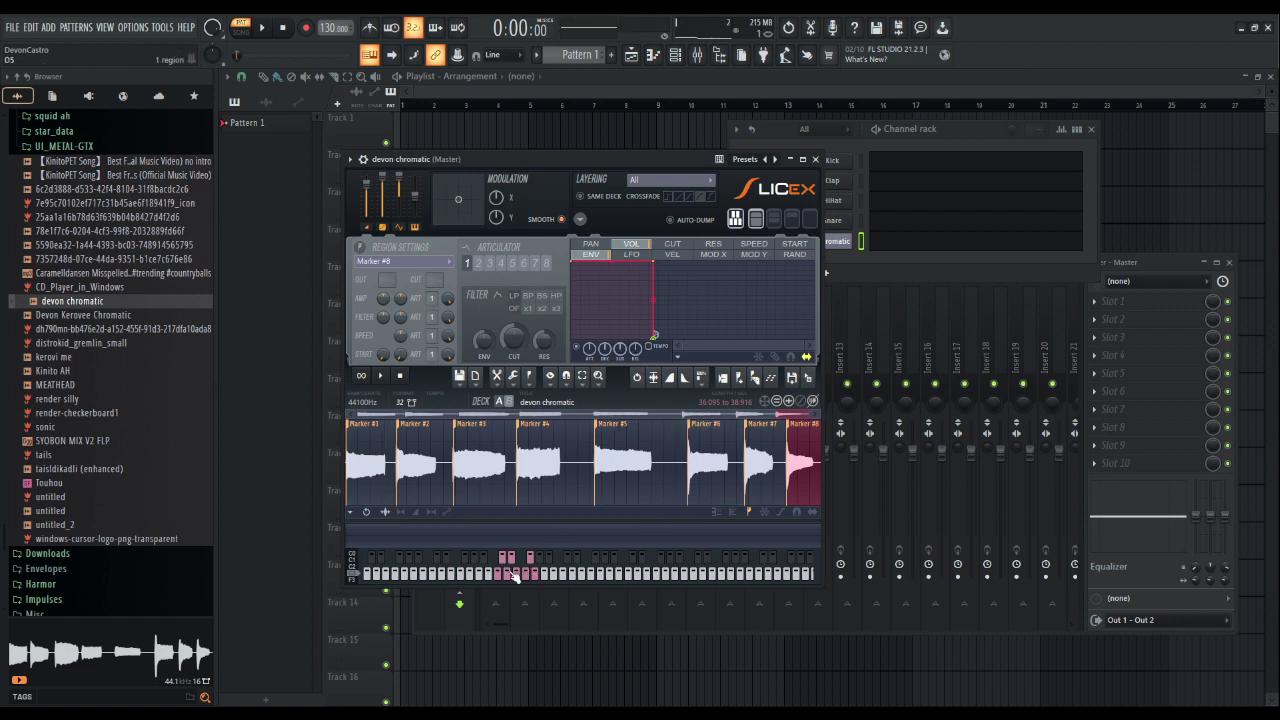
{"action": "left_click", "coordinate": [725, 378]}
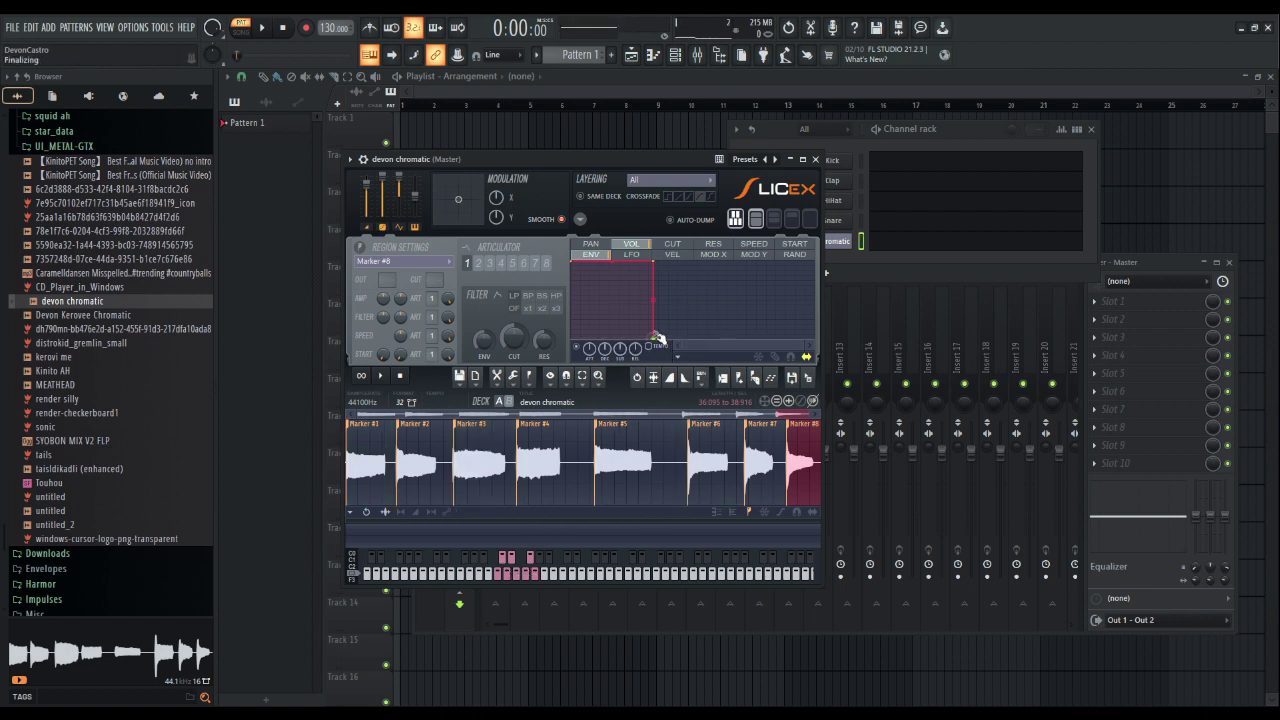
{"action": "mouse_move", "coordinate": [658, 338]}
{"action": "left_mouse_down"}
{"action": "mouse_move", "coordinate": [679, 339]}
{"action": "mouse_move", "coordinate": [653, 336]}
{"action": "left_mouse_up"}
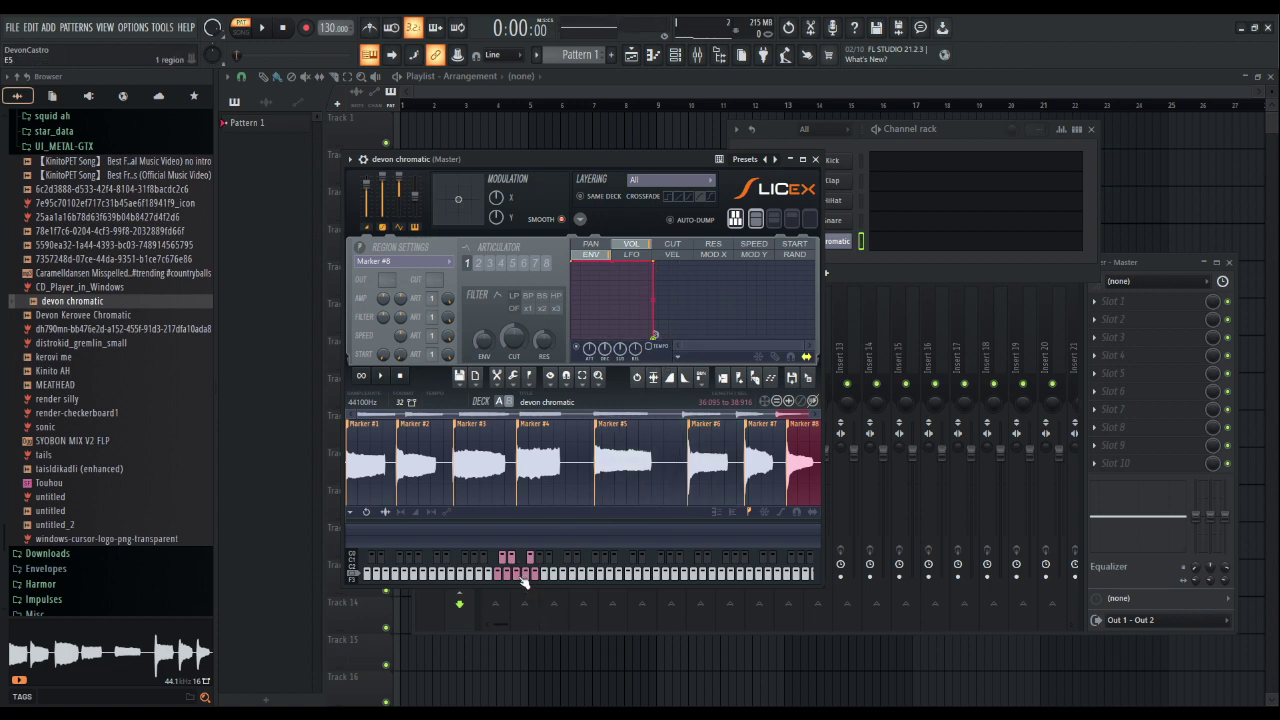
- Route the devon chromatic channel to mixer track 1
{"action": "left_click", "coordinate": [871, 257]}
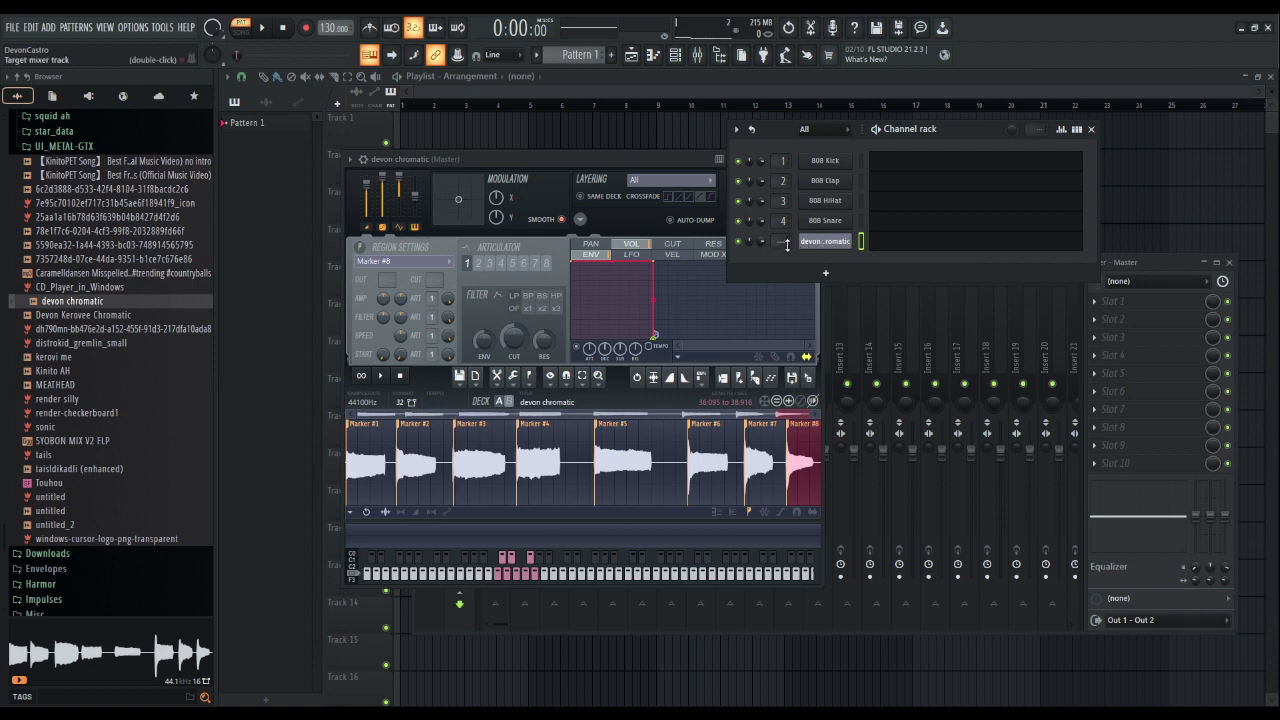
{"action": "scroll", "coordinate": [784, 246], "scroll_direction": "up", "scroll_amount": 1}
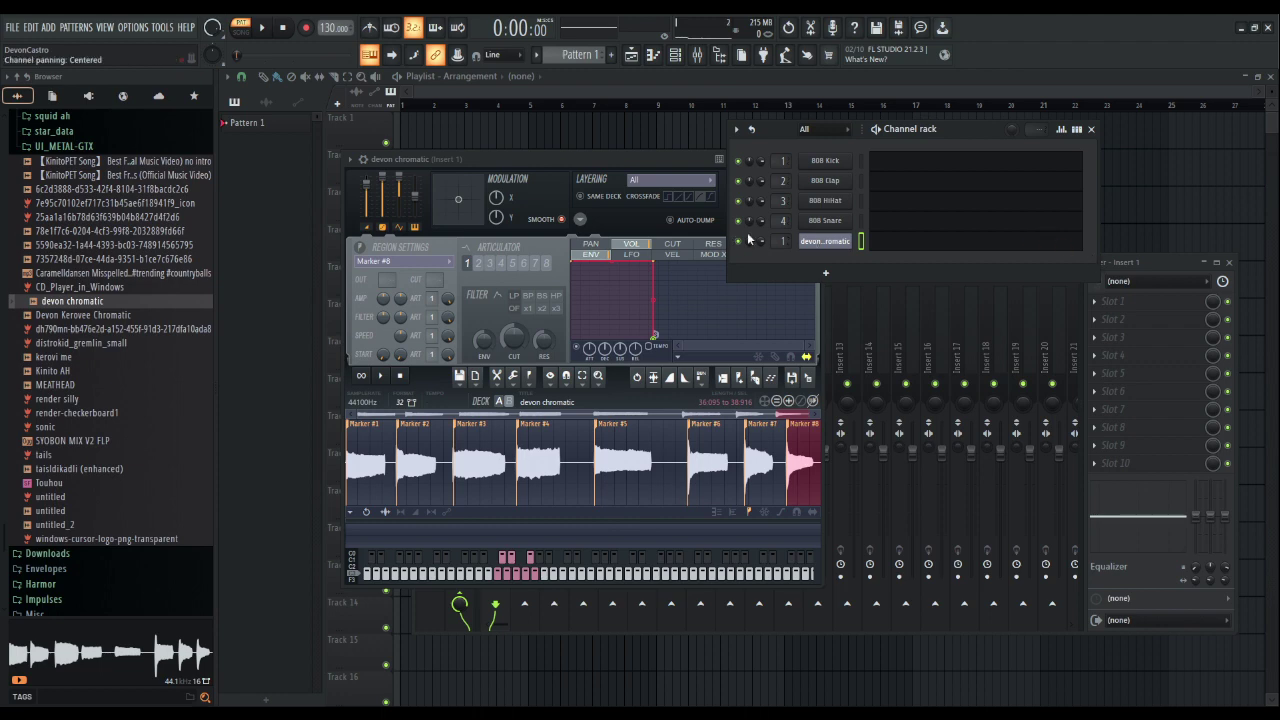
- Set up the Insert 1 effects with Kerovee in slot 1, OTT in slot 7 and Fruity delay bank in slot 10
{"action": "left_click", "coordinate": [1134, 262]}
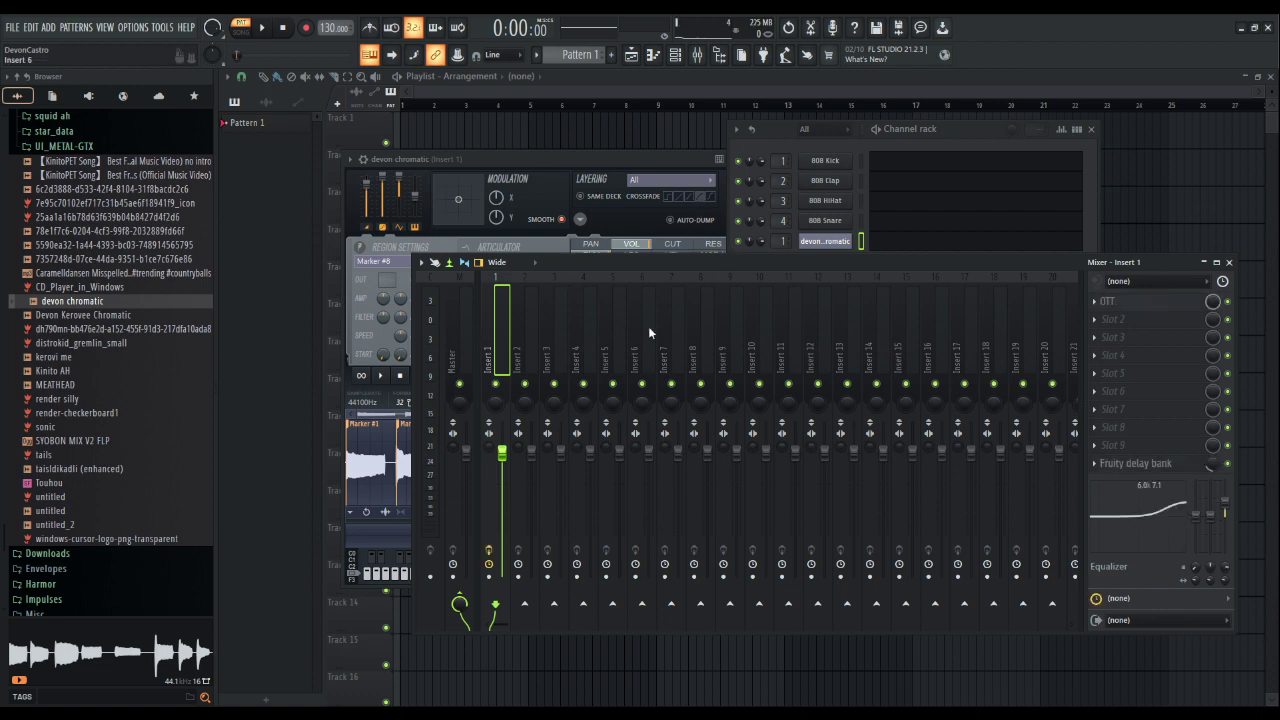
{"action": "left_click_drag", "start_coordinate": [1166, 305], "coordinate": [1161, 325]}
{"action": "scroll", "coordinate": [1150, 337], "scroll_direction": "up", "scroll_amount": 2}
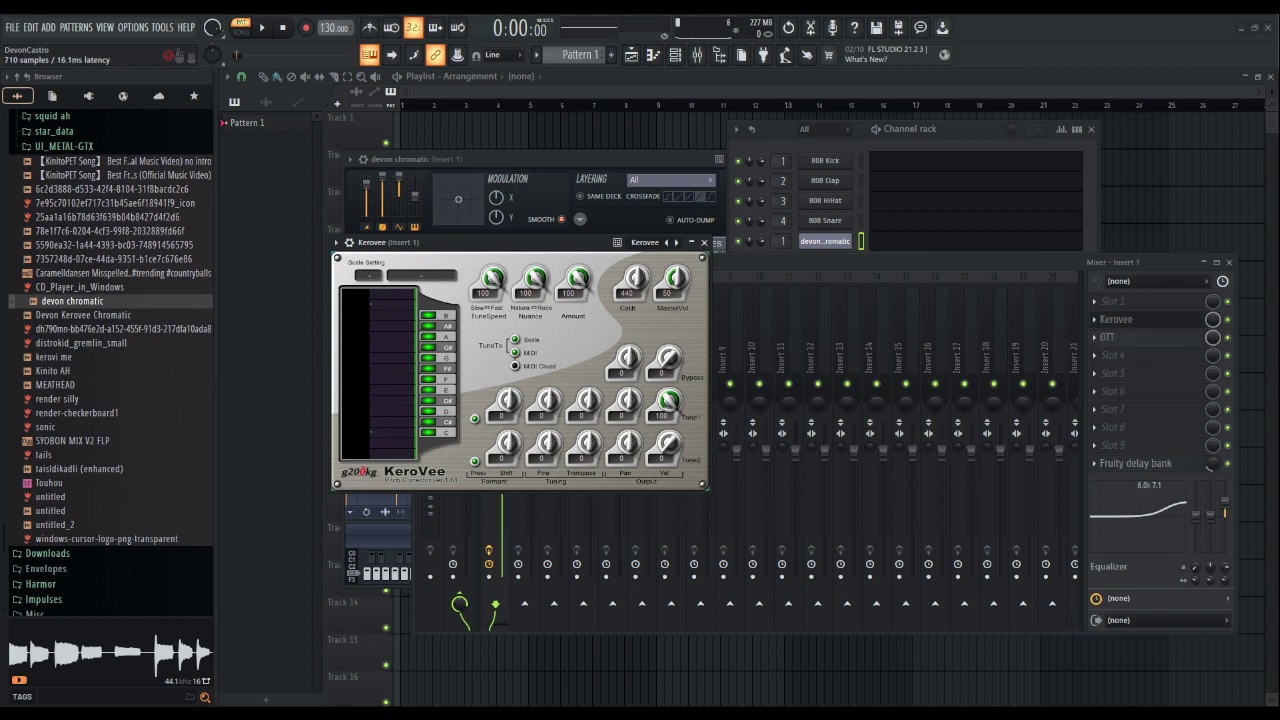
{"action": "scroll", "coordinate": [1150, 337], "scroll_direction": "down", "scroll_amount": 1}
{"action": "scroll", "coordinate": [1150, 355], "scroll_direction": "down", "scroll_amount": 3}
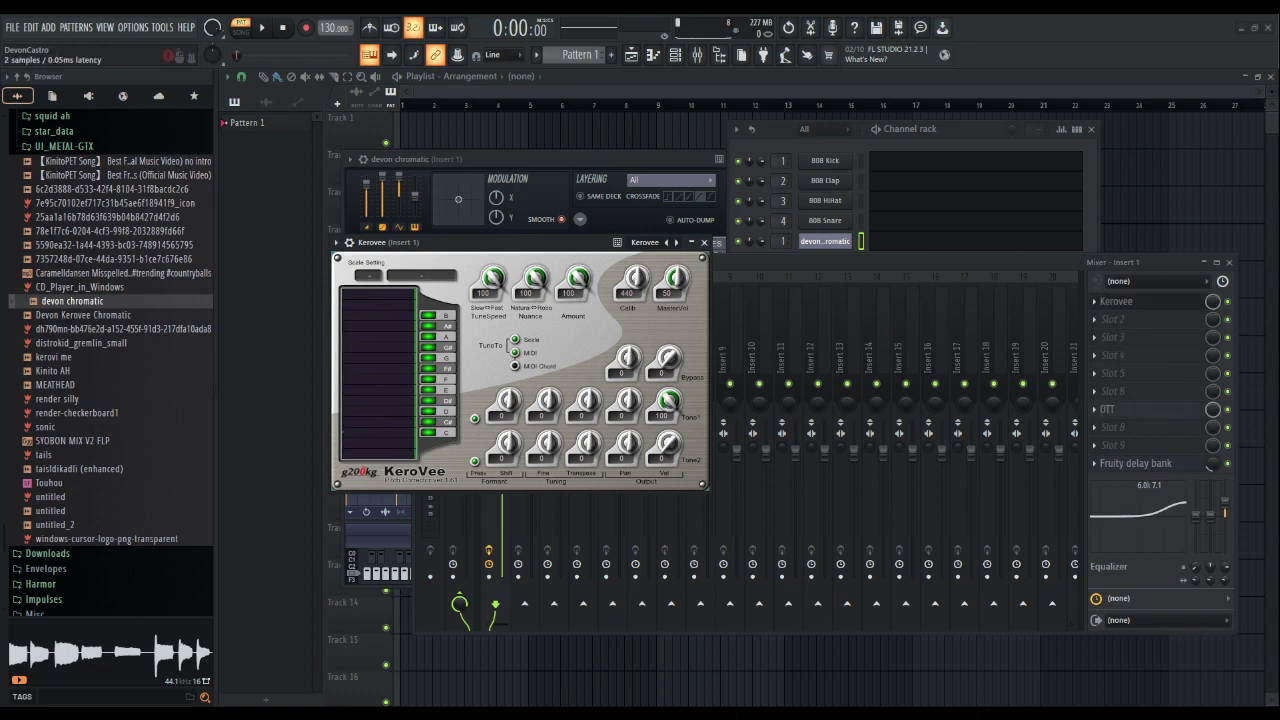
- Set Kerovee's MIDI input port to 0 in its plugin wrapper settings
{"action": "left_click", "coordinate": [1134, 304]}
{"action": "left_click", "coordinate": [1134, 304]}
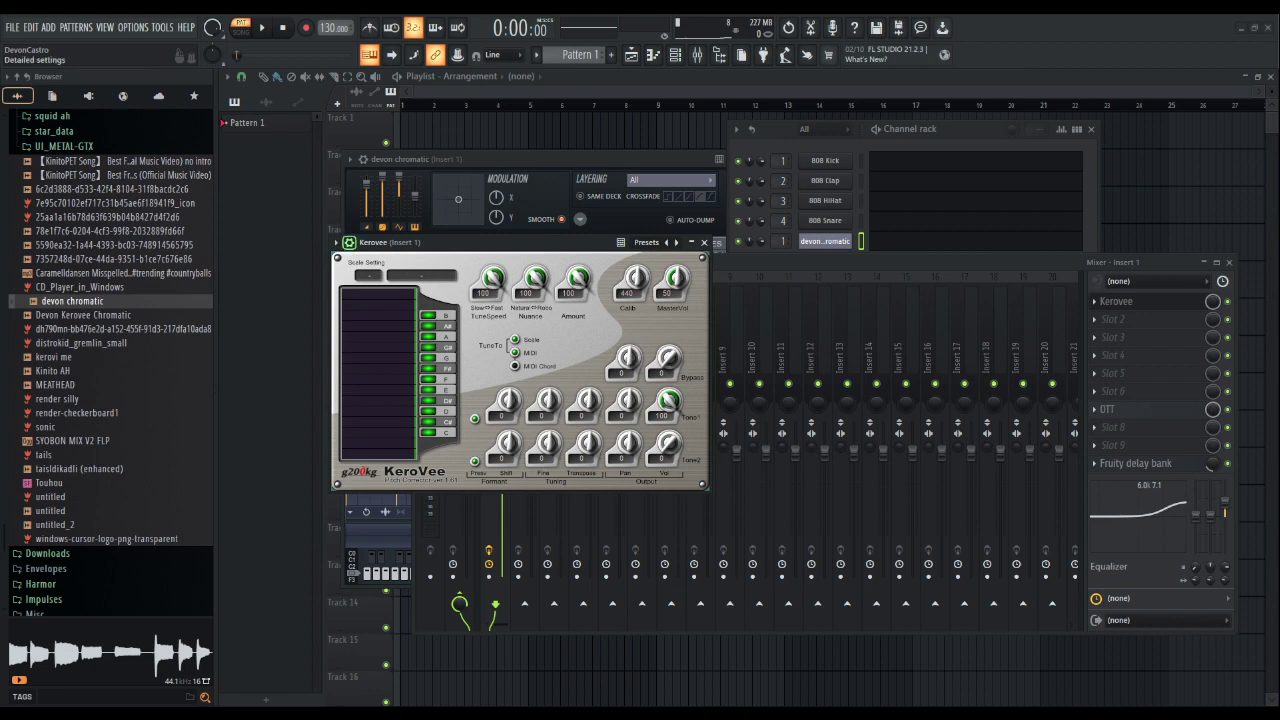
{"action": "left_click", "coordinate": [349, 242]}
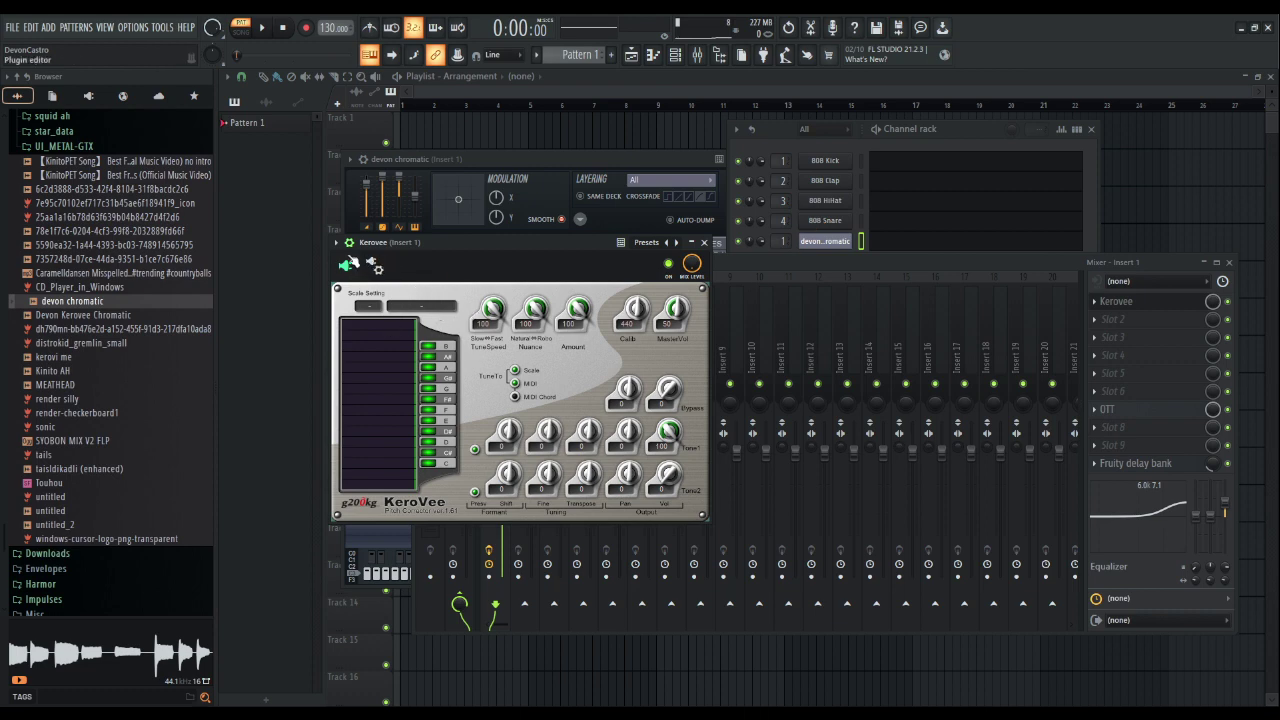
{"action": "left_click", "coordinate": [374, 265]}
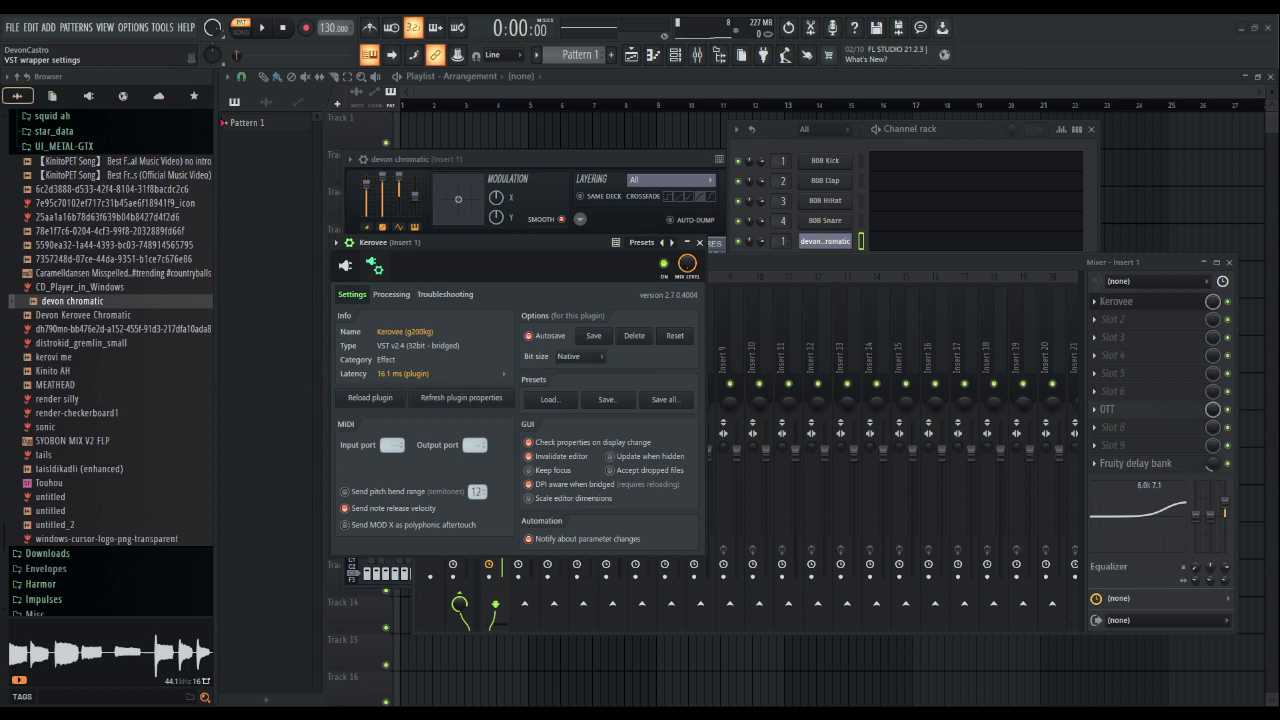
{"action": "left_click", "coordinate": [345, 265]}
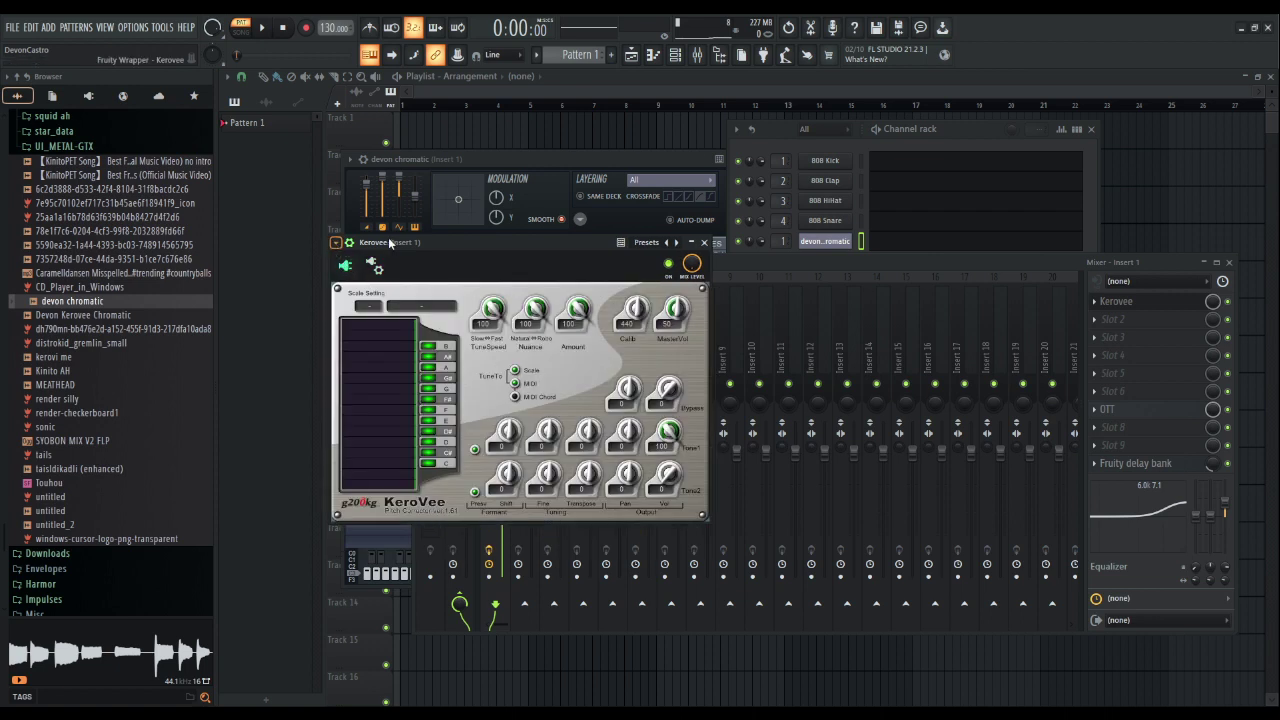
{"action": "left_click", "coordinate": [349, 243]}
{"action": "left_click", "coordinate": [349, 243]}
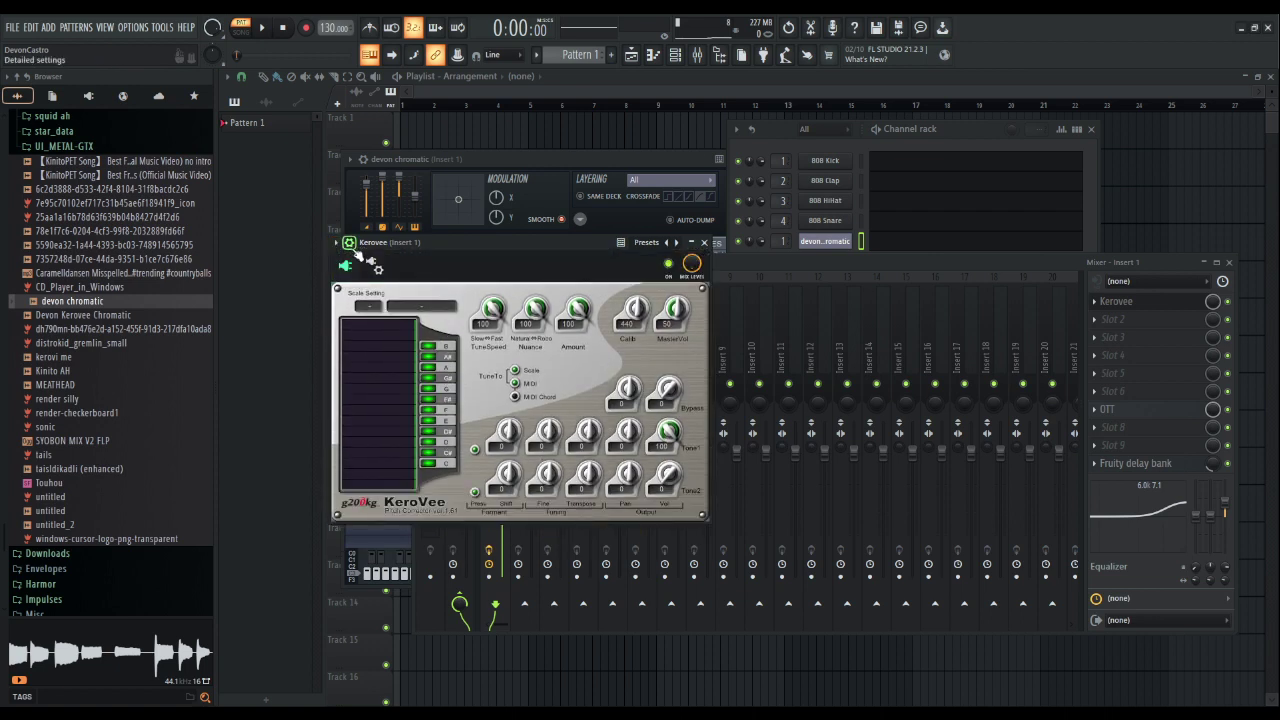
{"action": "left_click", "coordinate": [374, 265]}
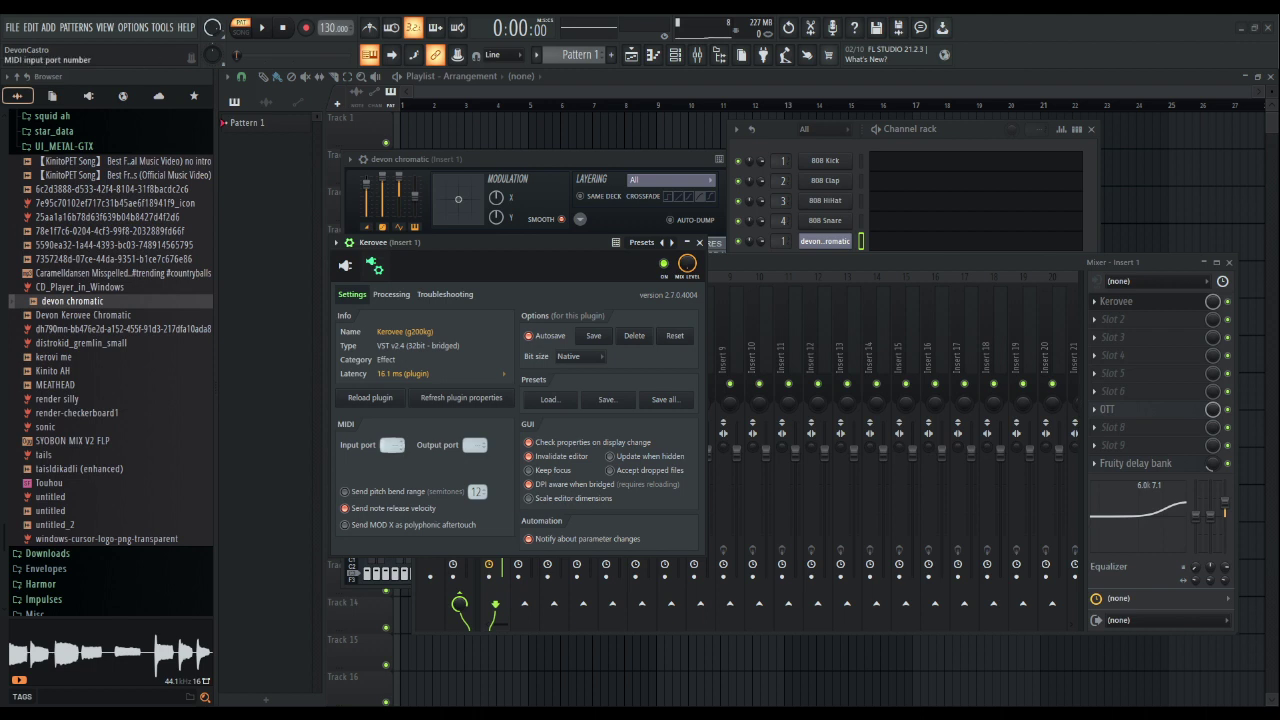
{"action": "left_click_drag", "start_coordinate": [392, 445], "coordinate": [392, 435]}
- Add a MIDI Out channel and set its output port to 0 to match Kerovee
{"action": "left_click", "coordinate": [780, 135]}
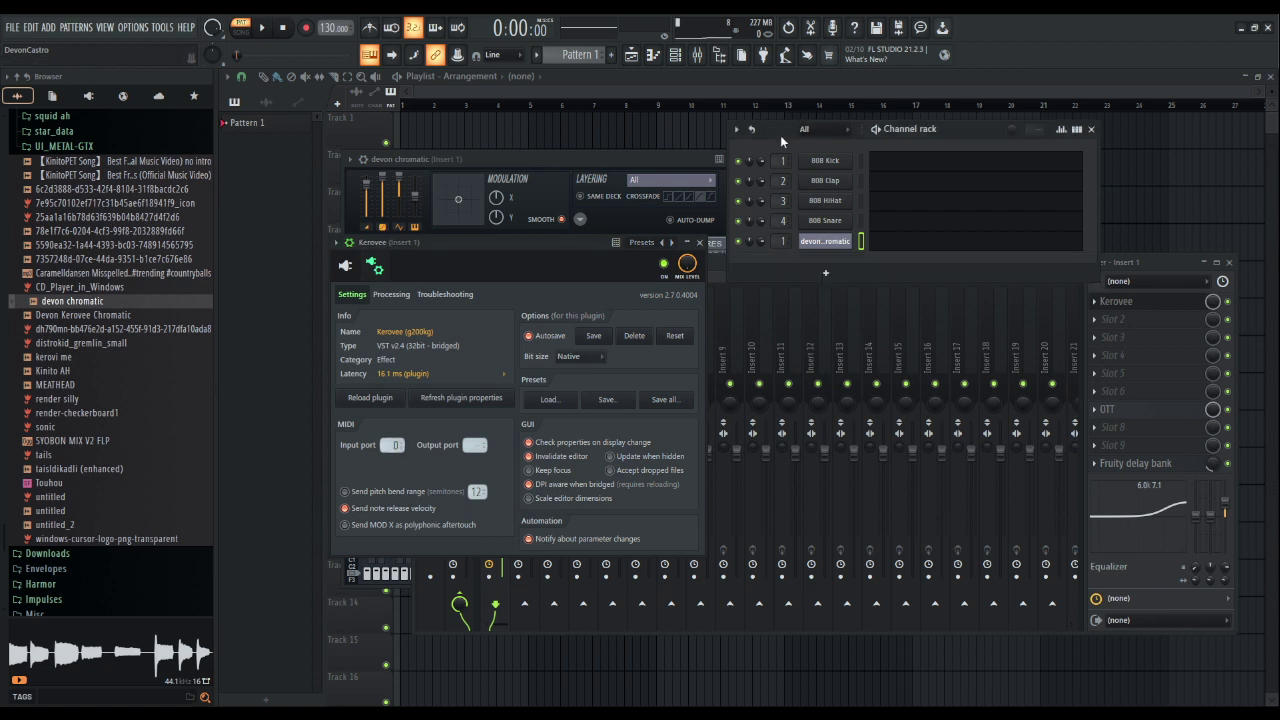
{"action": "left_click", "coordinate": [841, 318]}
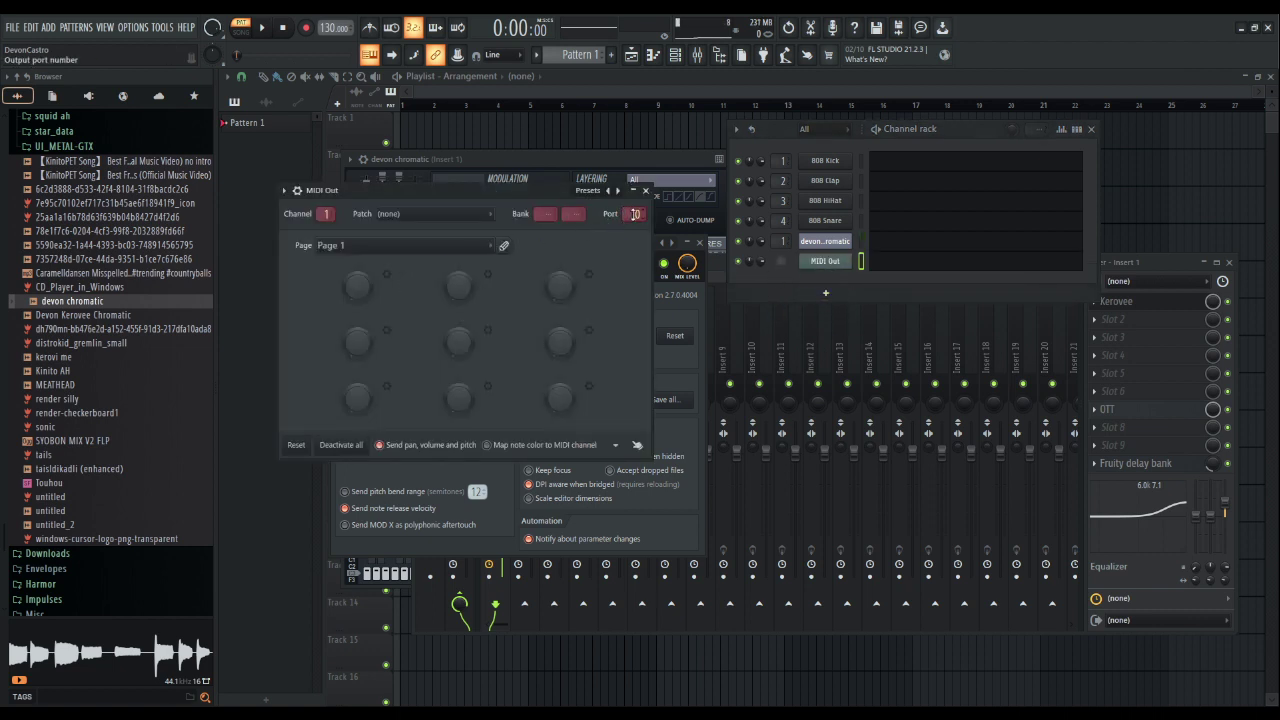
{"action": "left_click_drag", "start_coordinate": [637, 214], "coordinate": [637, 228]}
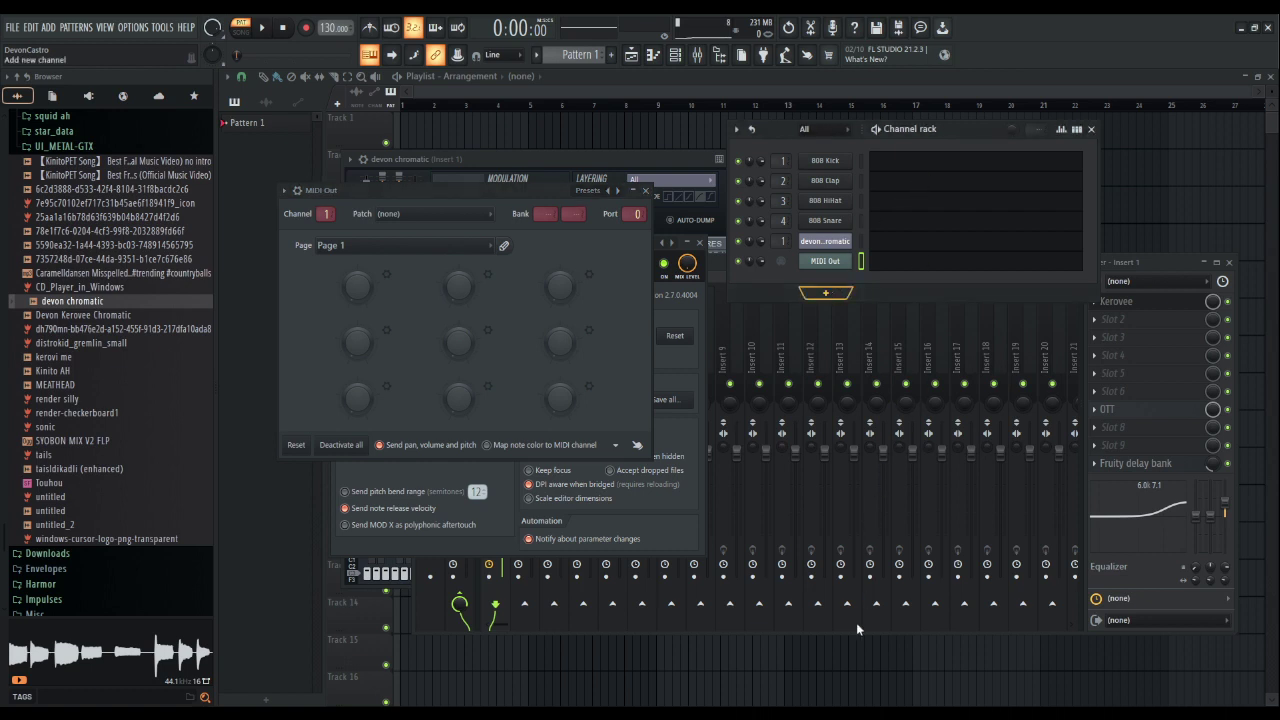
- Add a 3x Osc channel and open its piano roll
{"action": "left_click", "coordinate": [825, 292]}
{"action": "left_click", "coordinate": [879, 298]}
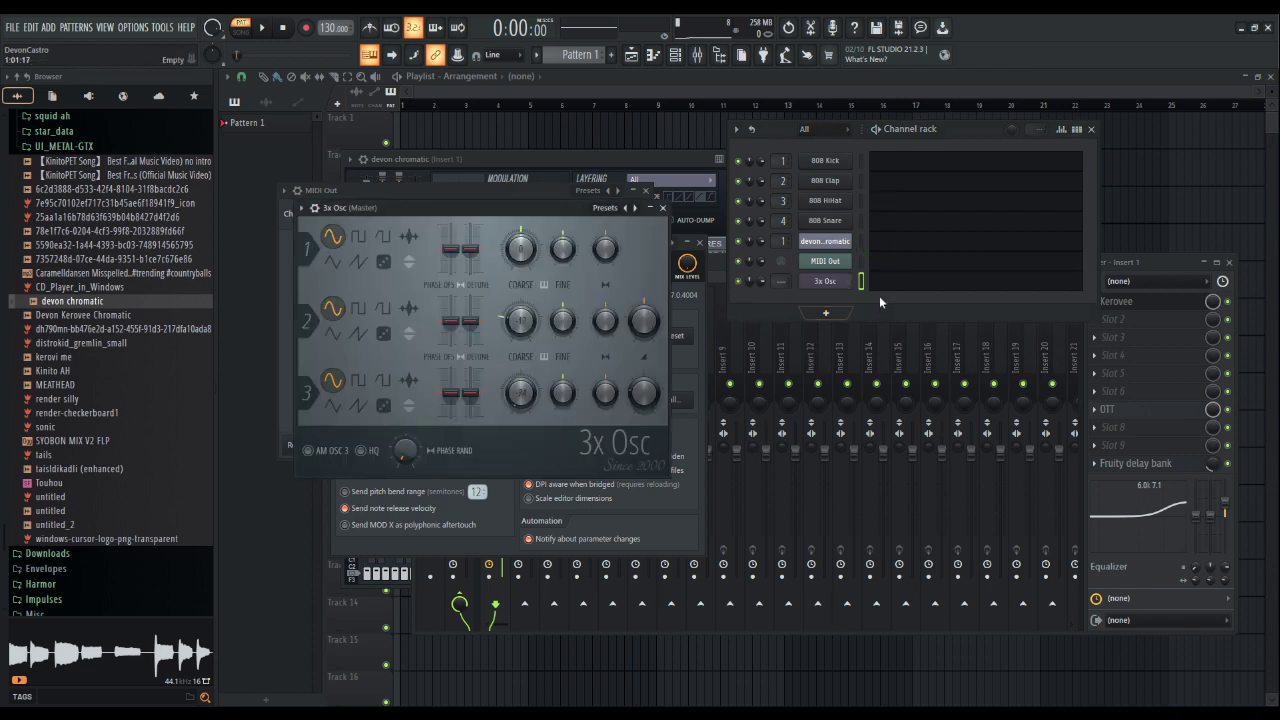
{"action": "left_click", "coordinate": [893, 284]}
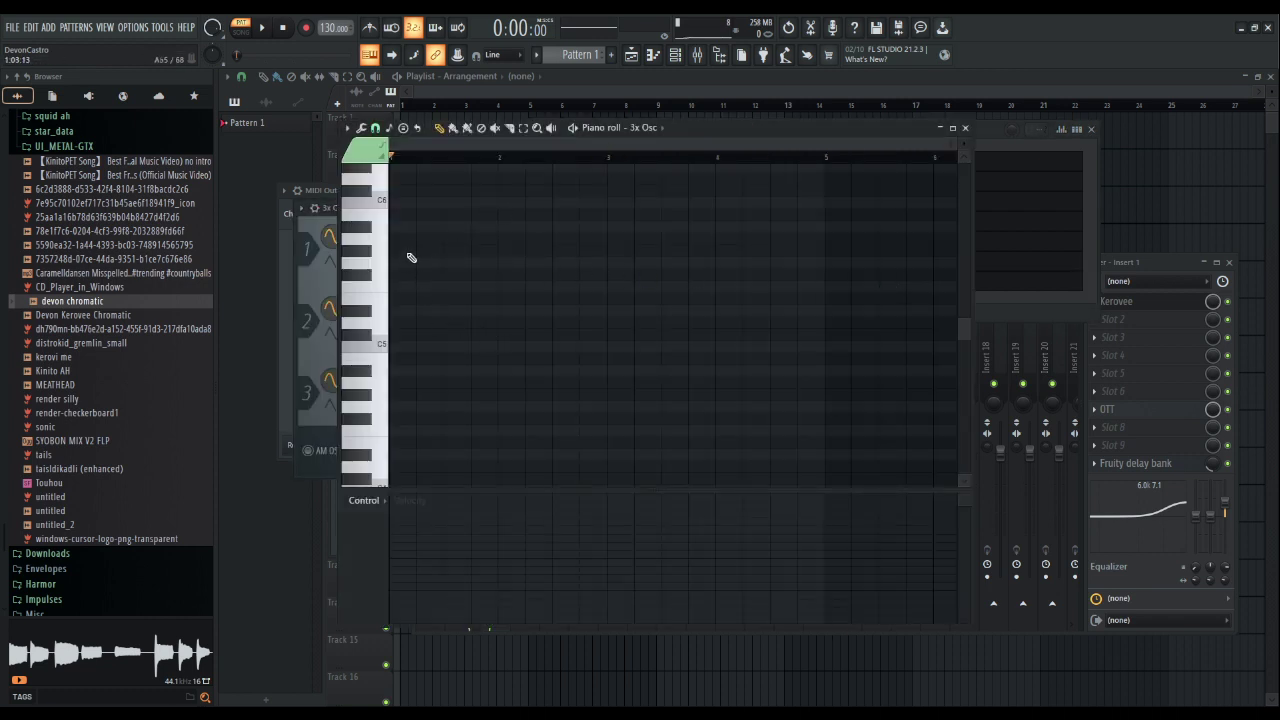
- Place two C6 test notes in bar 1 of the 3x Osc piano roll and audition them
{"action": "left_click_drag", "start_coordinate": [417, 229], "coordinate": [398, 202]}
{"action": "left_click", "coordinate": [416, 202]}
{"action": "key", "text": "space"}
{"action": "key", "text": "space"}
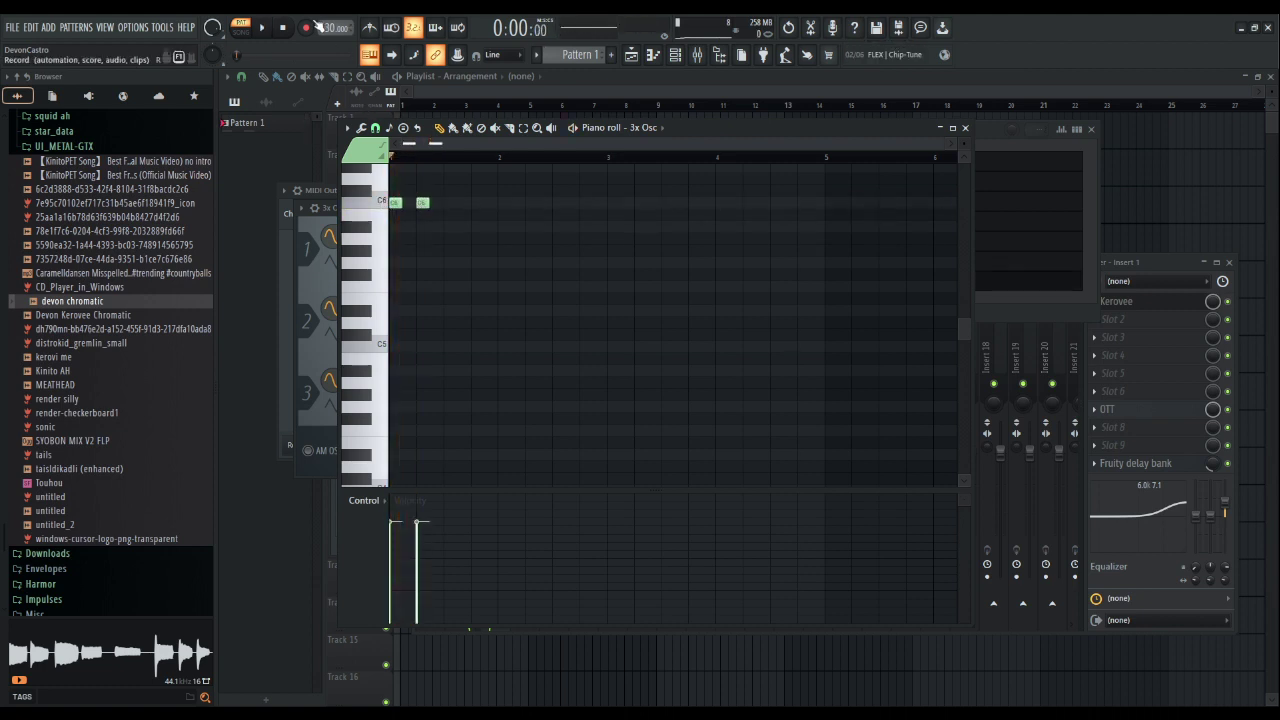
- Set the project tempo to 161 BPM, audition the pattern and delete all the test notes
{"action": "left_click_drag", "start_coordinate": [329, 25], "coordinate": [331, 10]}
{"action": "key", "text": "space"}
{"action": "key", "text": "space"}
{"action": "key", "text": "space"}
{"action": "key", "text": "space"}
{"action": "key", "text": "ctrl+a"}
{"action": "key", "text": "Delete"}
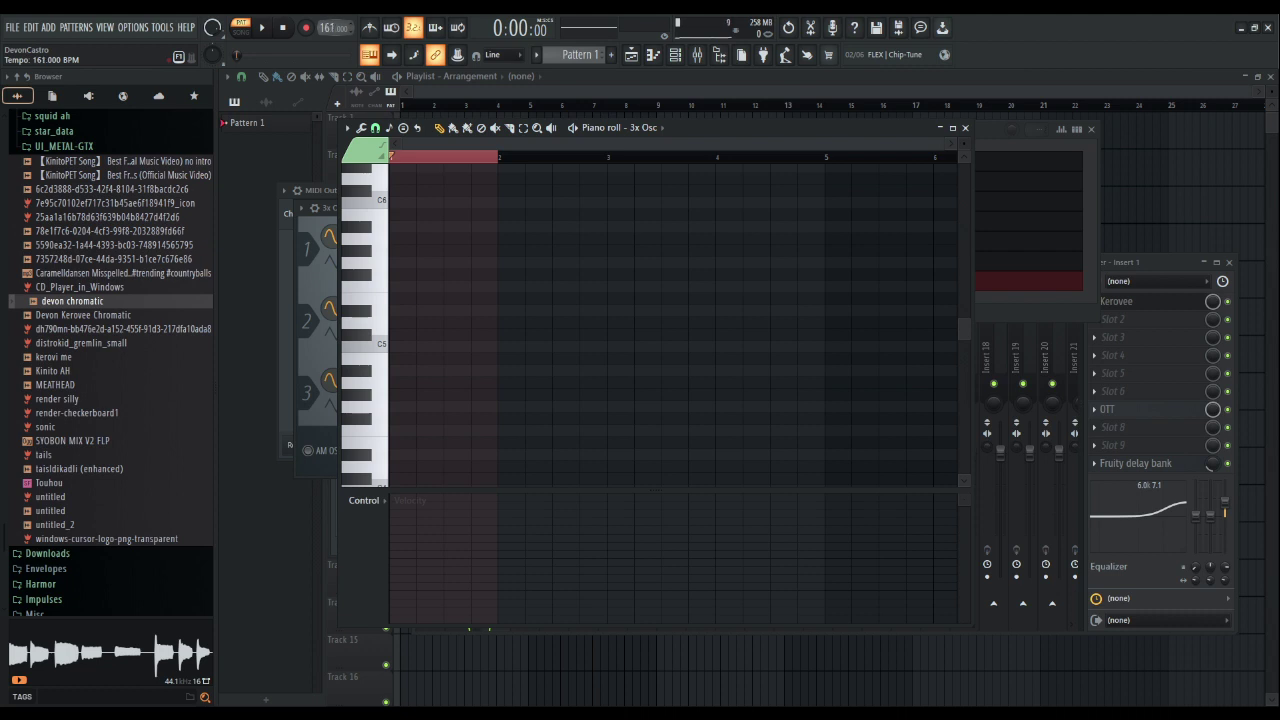
- Start the 3x Osc melody in bar 1 with two short C6 notes followed by a longer C6 note
{"action": "left_click_drag", "start_coordinate": [392, 265], "coordinate": [389, 207]}
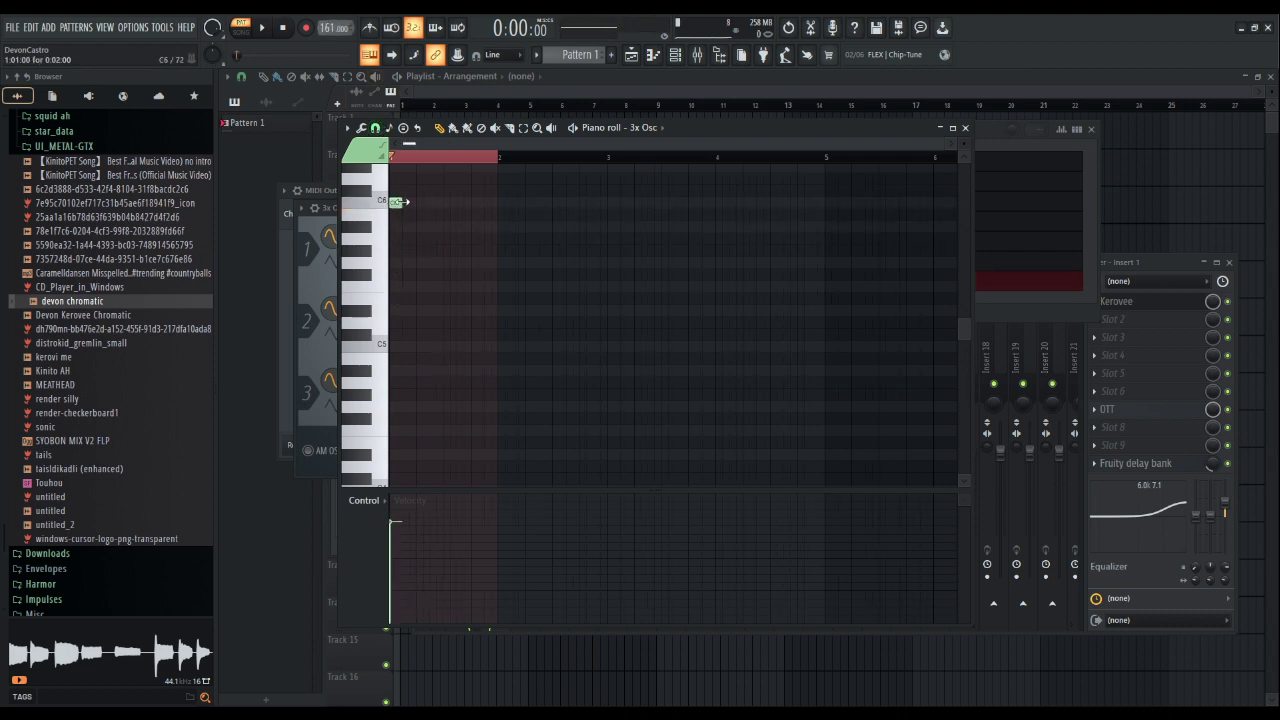
{"action": "left_click", "coordinate": [406, 203]}
{"action": "key", "text": "space"}
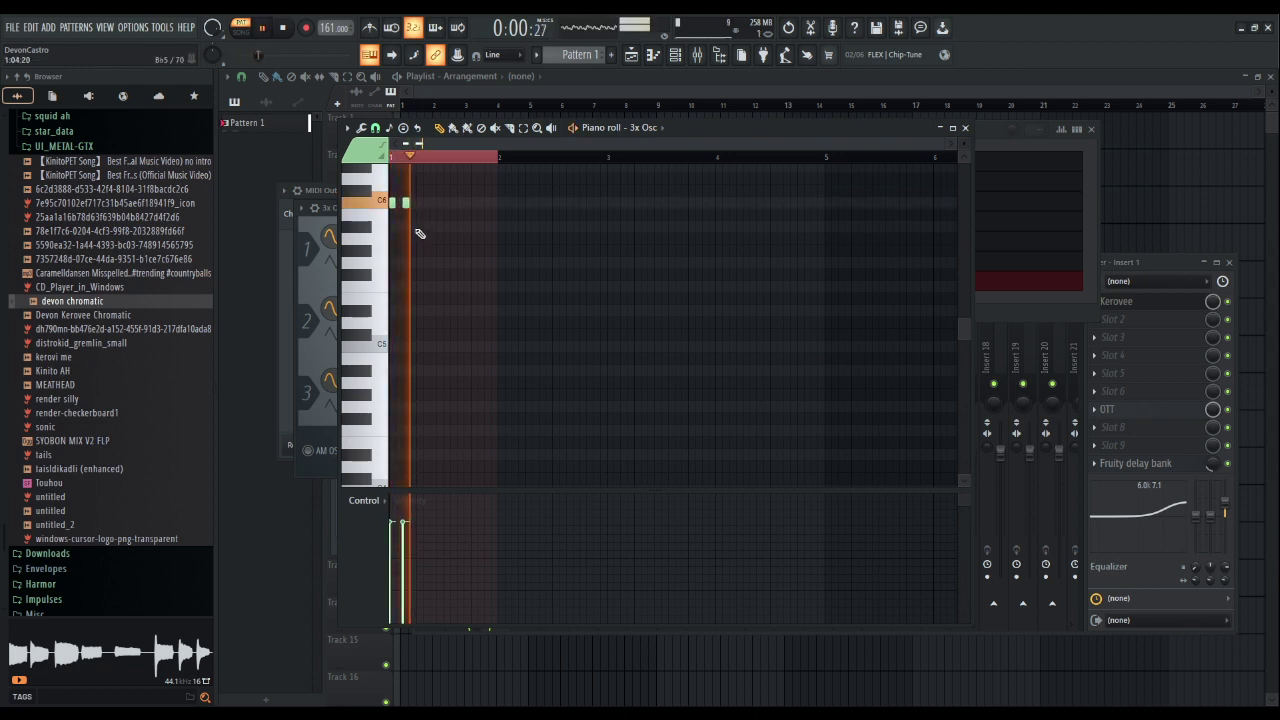
{"action": "left_click", "coordinate": [421, 203]}
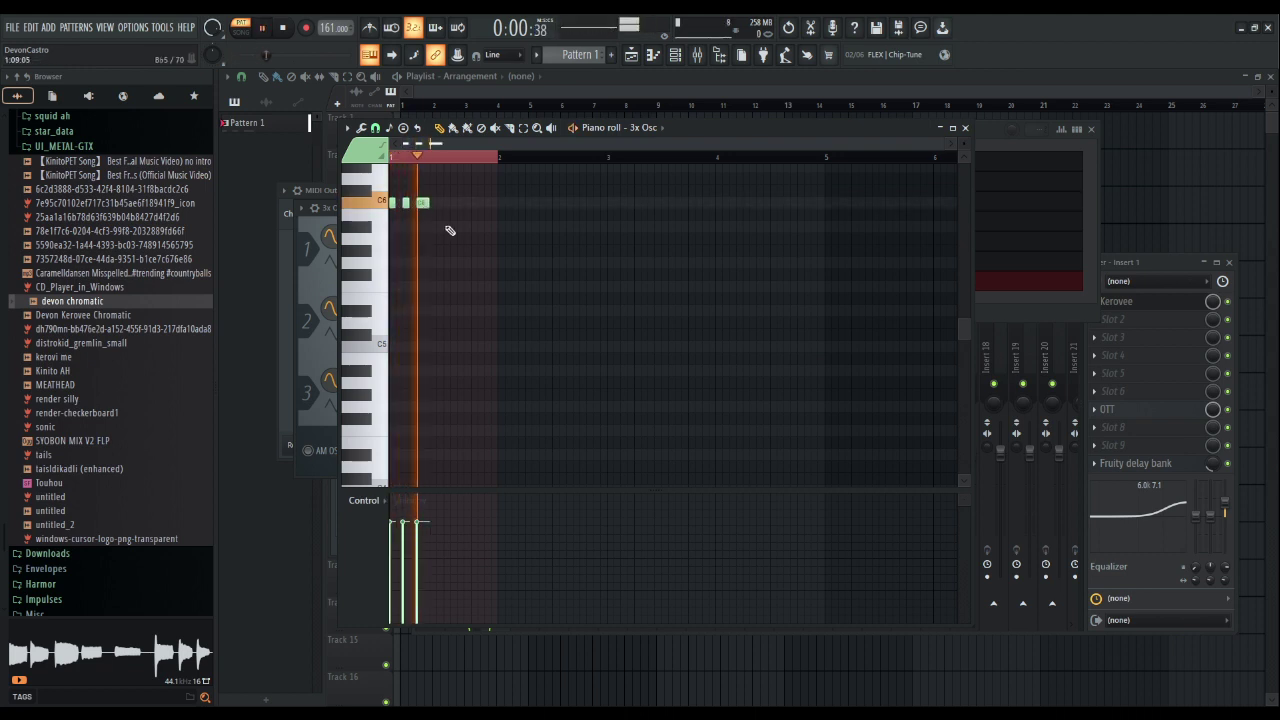
{"action": "left_click_drag", "start_coordinate": [423, 203], "coordinate": [436, 204]}
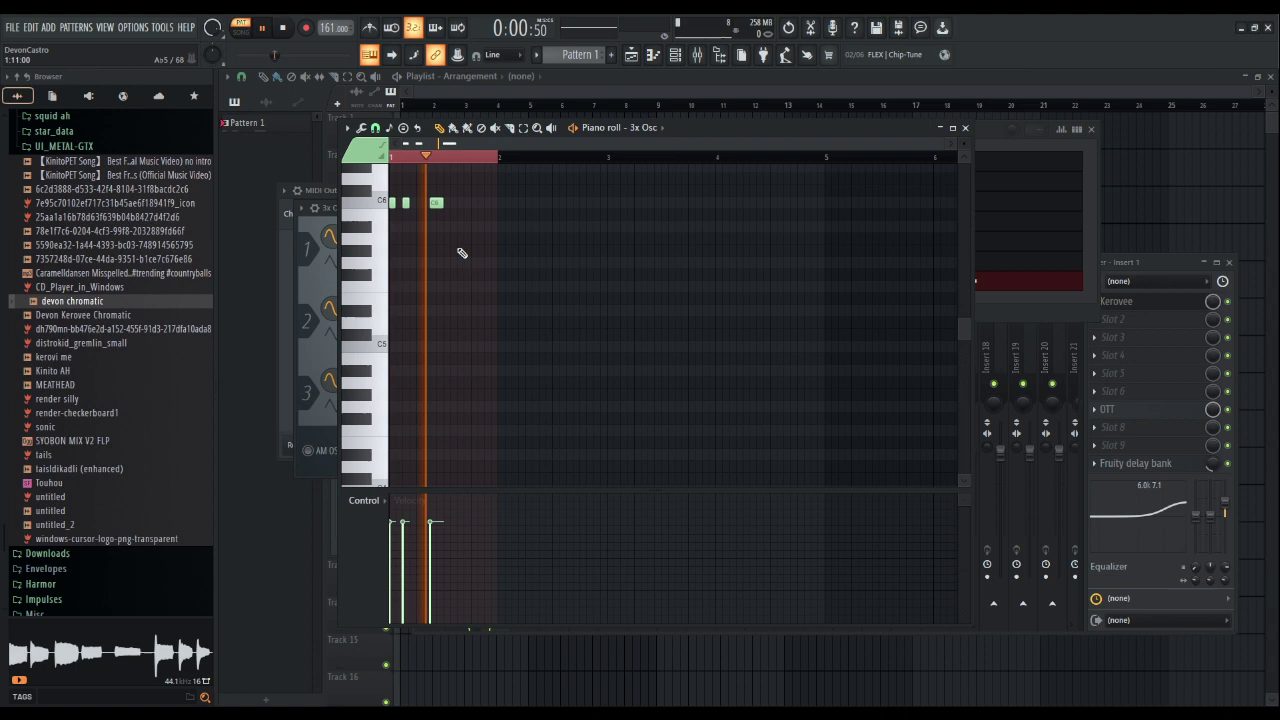
- Continue the 3x Osc melody with Ab5, C6, Eb6 and Eb5 notes through bar 2, auditioning it during entry
{"action": "key", "text": "space"}
{"action": "left_click_drag", "start_coordinate": [455, 310], "coordinate": [500, 166]}
{"action": "key", "text": "space"}
{"action": "key", "text": "space"}
{"action": "left_click_drag", "start_coordinate": [526, 283], "coordinate": [557, 311]}
{"action": "key", "text": "space"}
{"action": "key", "text": "space"}
{"action": "key", "text": "space"}
{"action": "key", "text": "space"}
{"action": "key", "text": "space"}
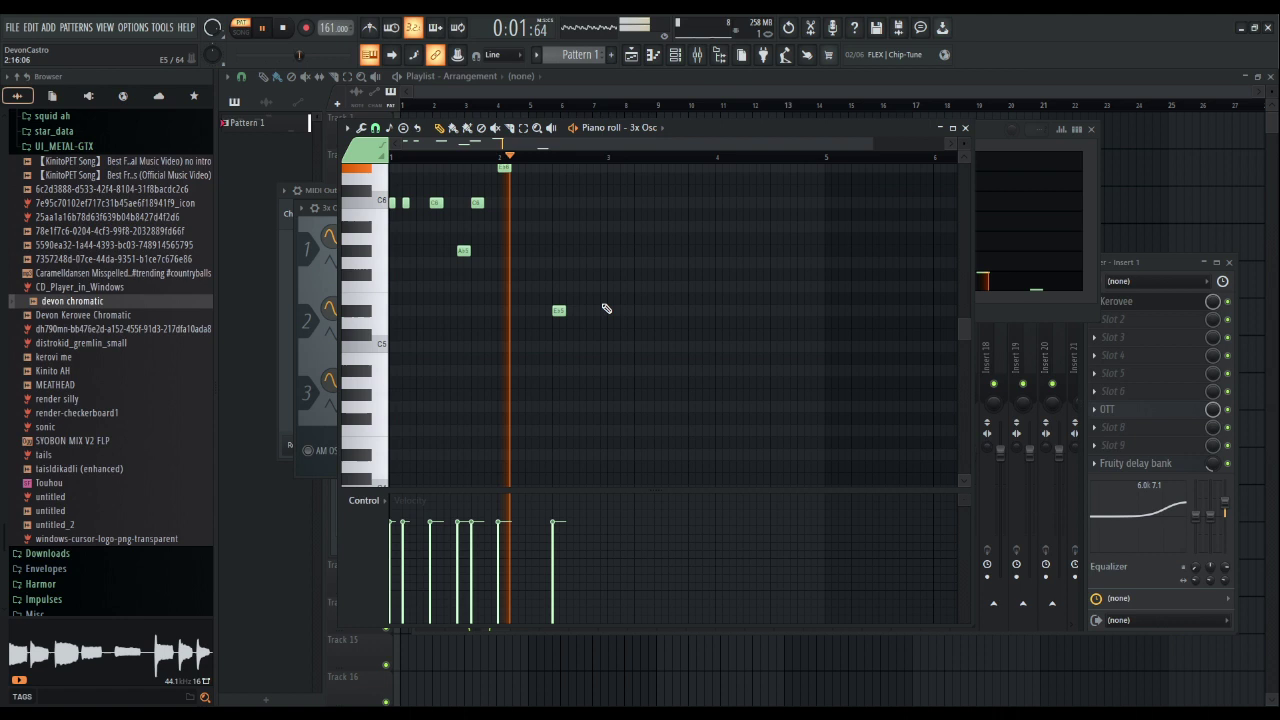
{"action": "key", "text": "space"}
- Move all melody notes from 3x Osc into the MIDI Out piano roll, play them and deselect them
{"action": "scroll", "coordinate": [560, 277], "scroll_direction": "up", "scroll_amount": 3}
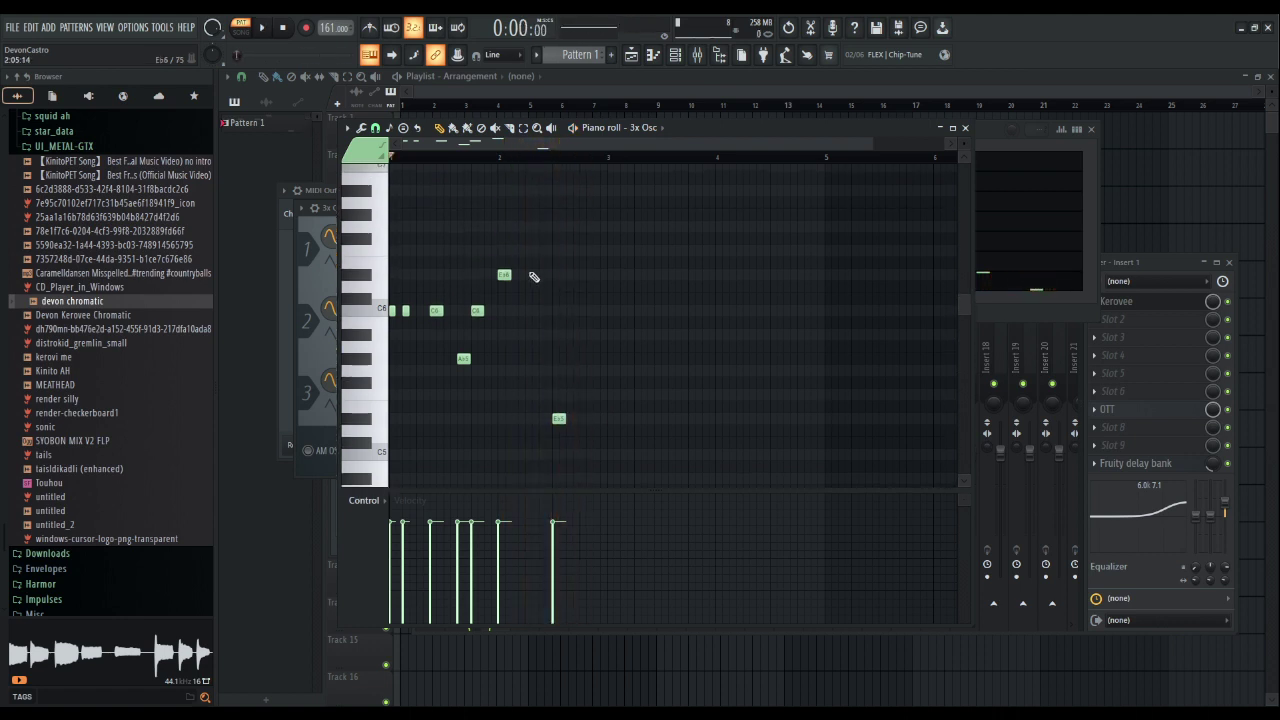
{"action": "key", "text": "ctrl+a"}
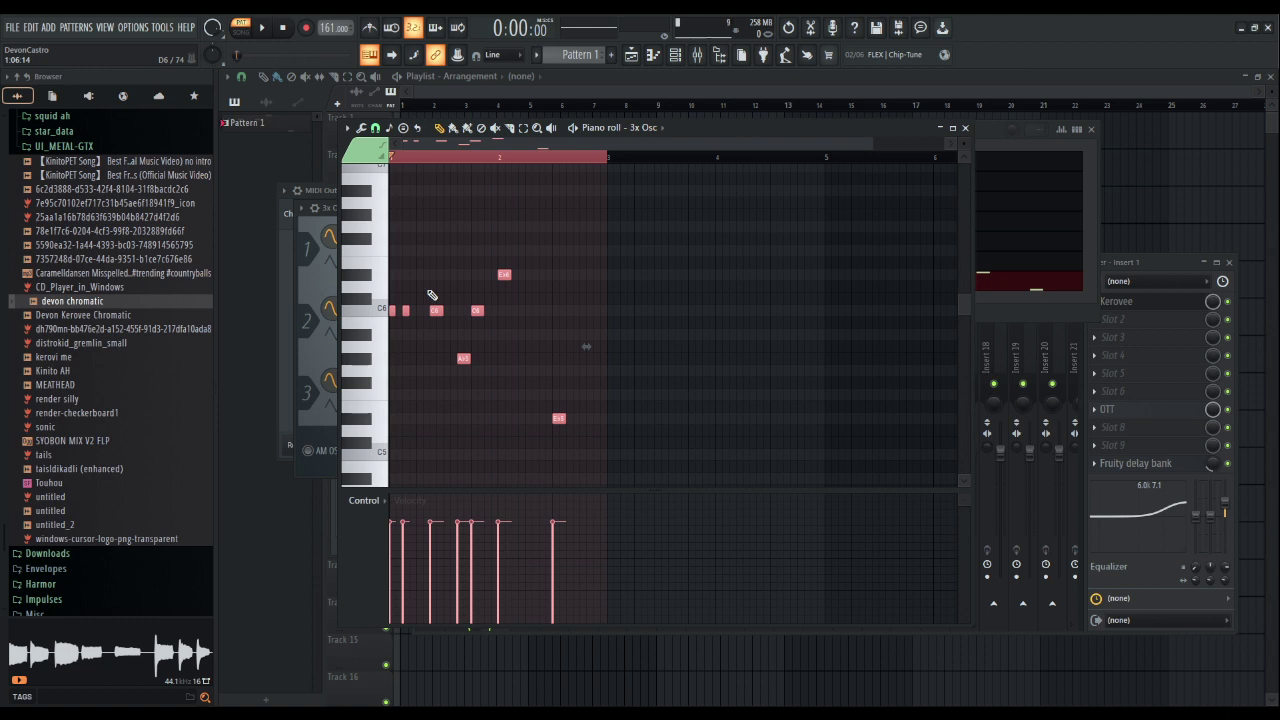
{"action": "key", "text": "Delete"}
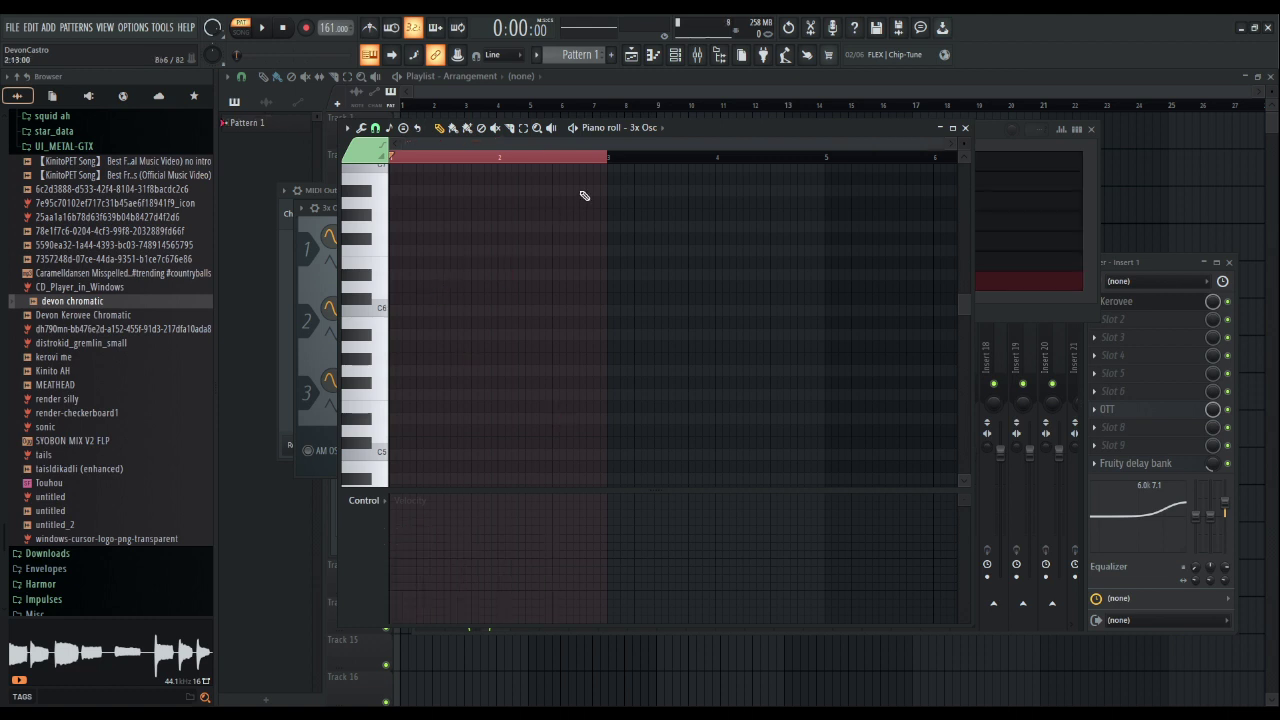
{"action": "left_click", "coordinate": [669, 219]}
{"action": "key", "text": "ctrl+v"}
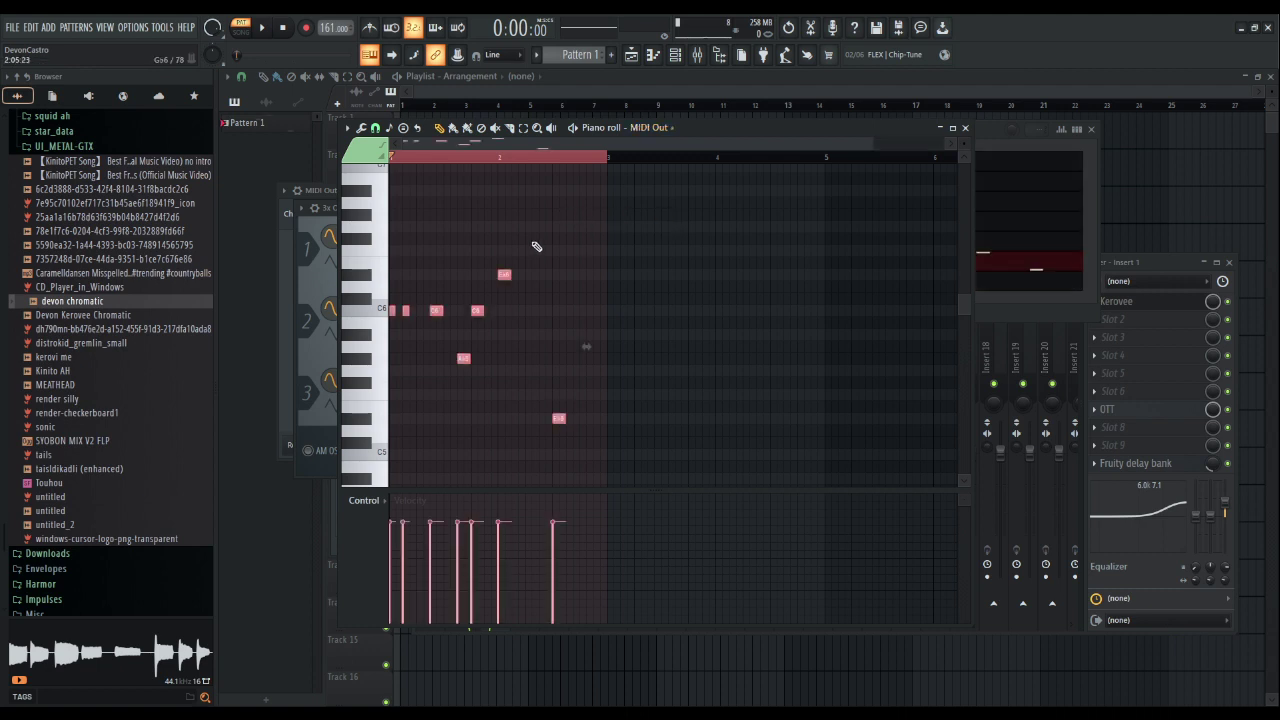
{"action": "key", "text": "space"}
{"action": "key", "text": "space"}
{"action": "key", "text": "ctrl+d"}
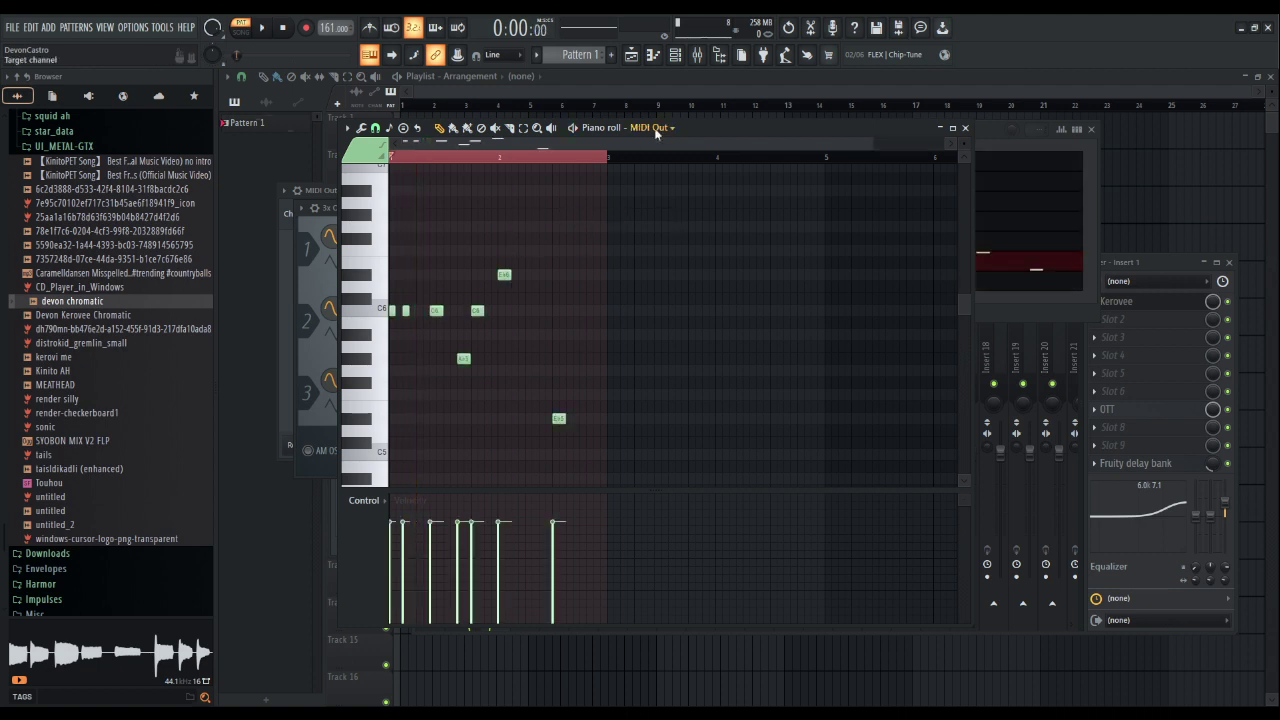
- In the devon chromatic piano roll, place two short Marker #1 notes and one Marker #3 note, following the ghost melody's timing
{"action": "left_click", "coordinate": [640, 226]}
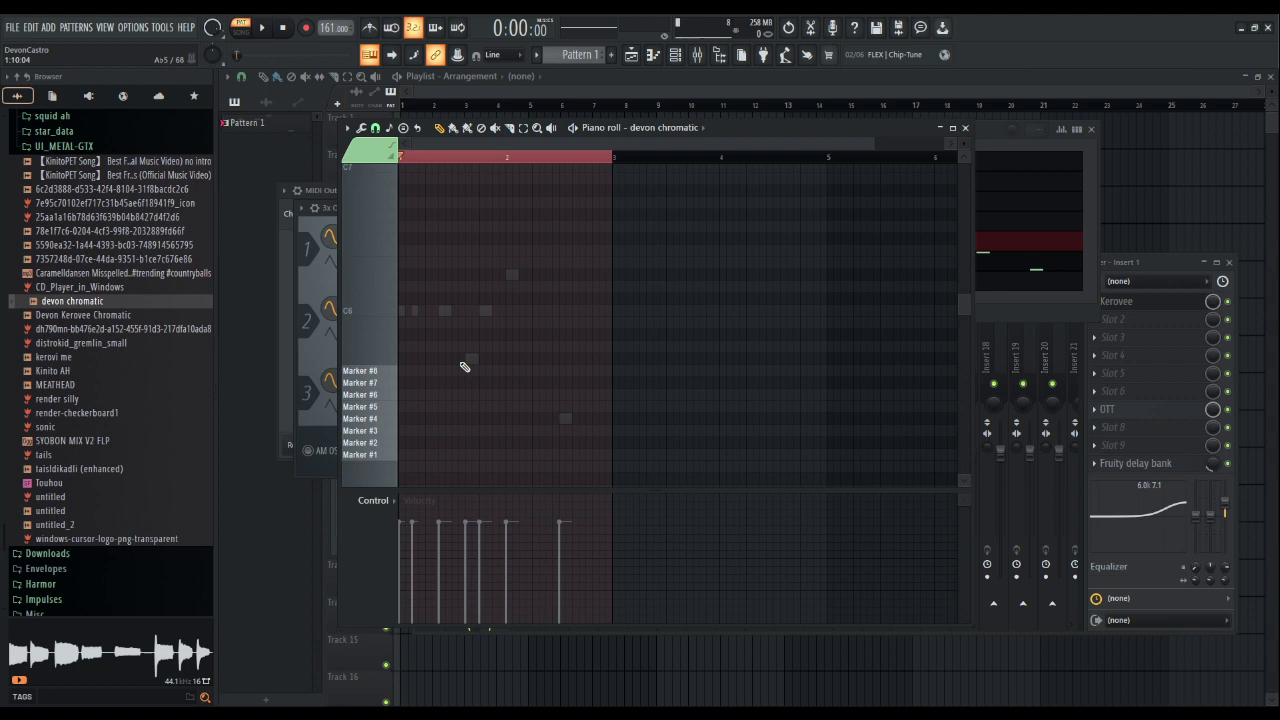
{"action": "scroll", "coordinate": [401, 409], "scroll_direction": "down", "scroll_amount": 1}
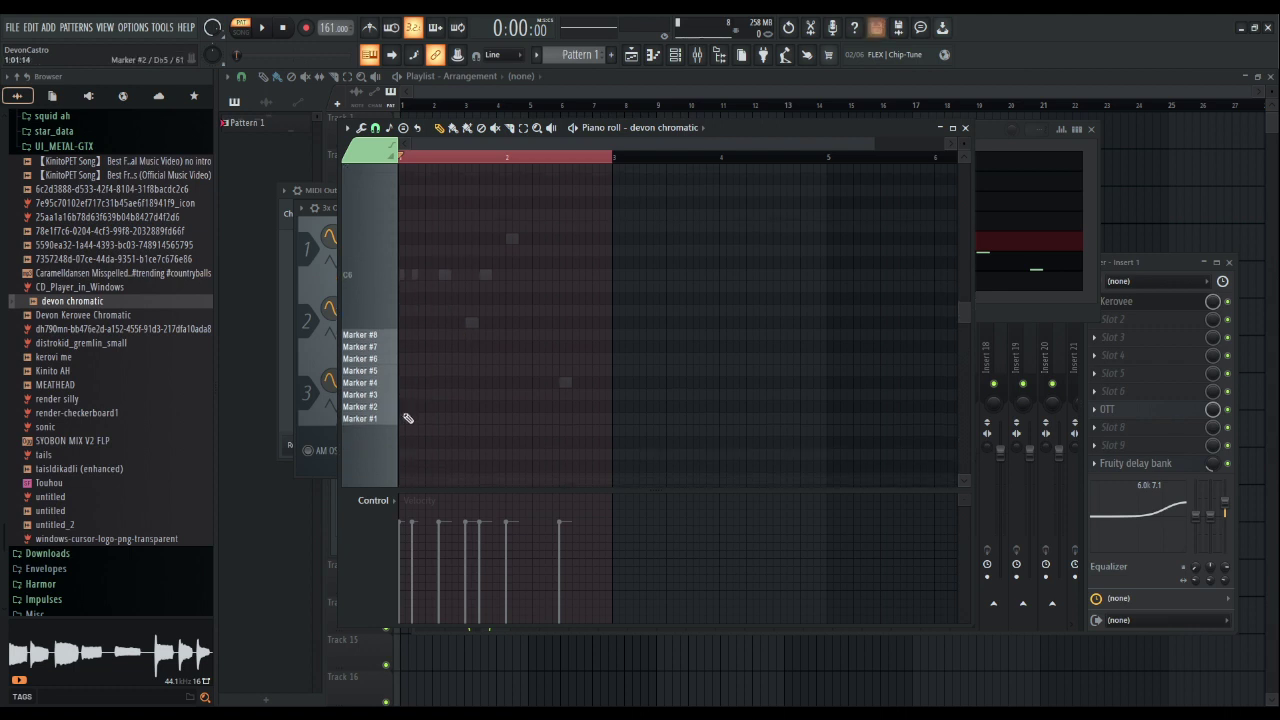
{"action": "left_click", "coordinate": [396, 418]}
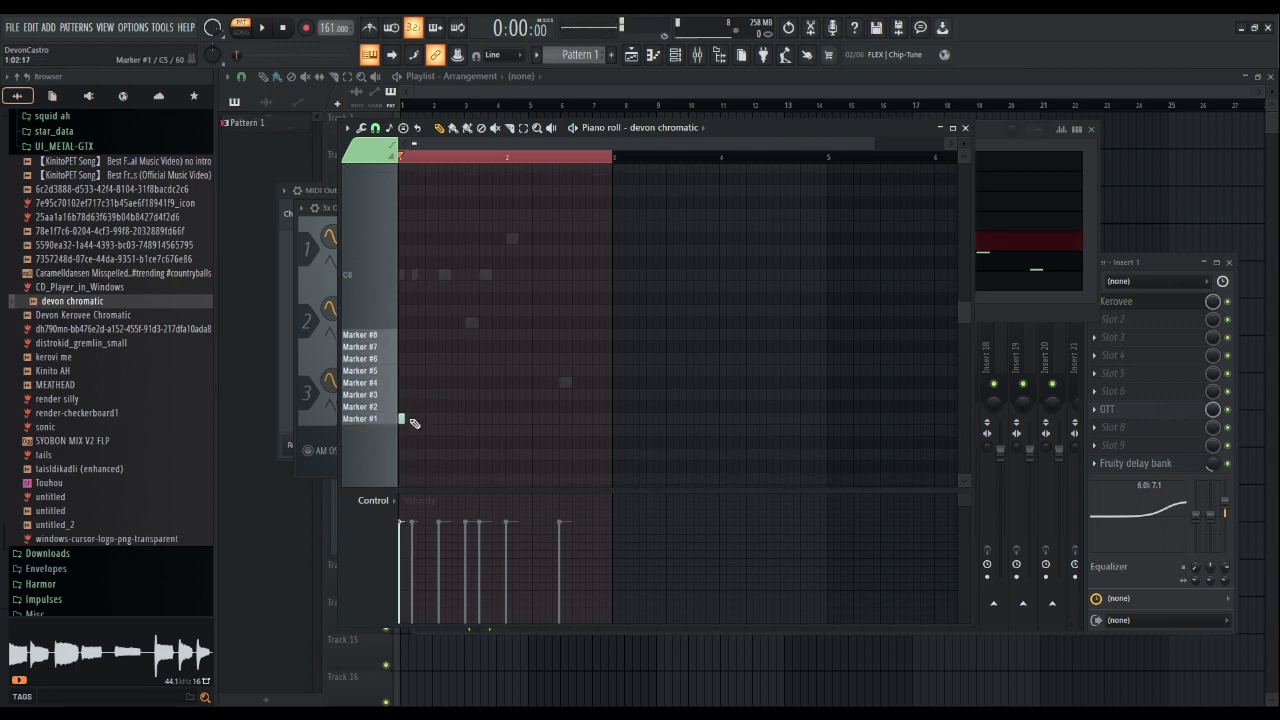
{"action": "left_click", "coordinate": [414, 418]}
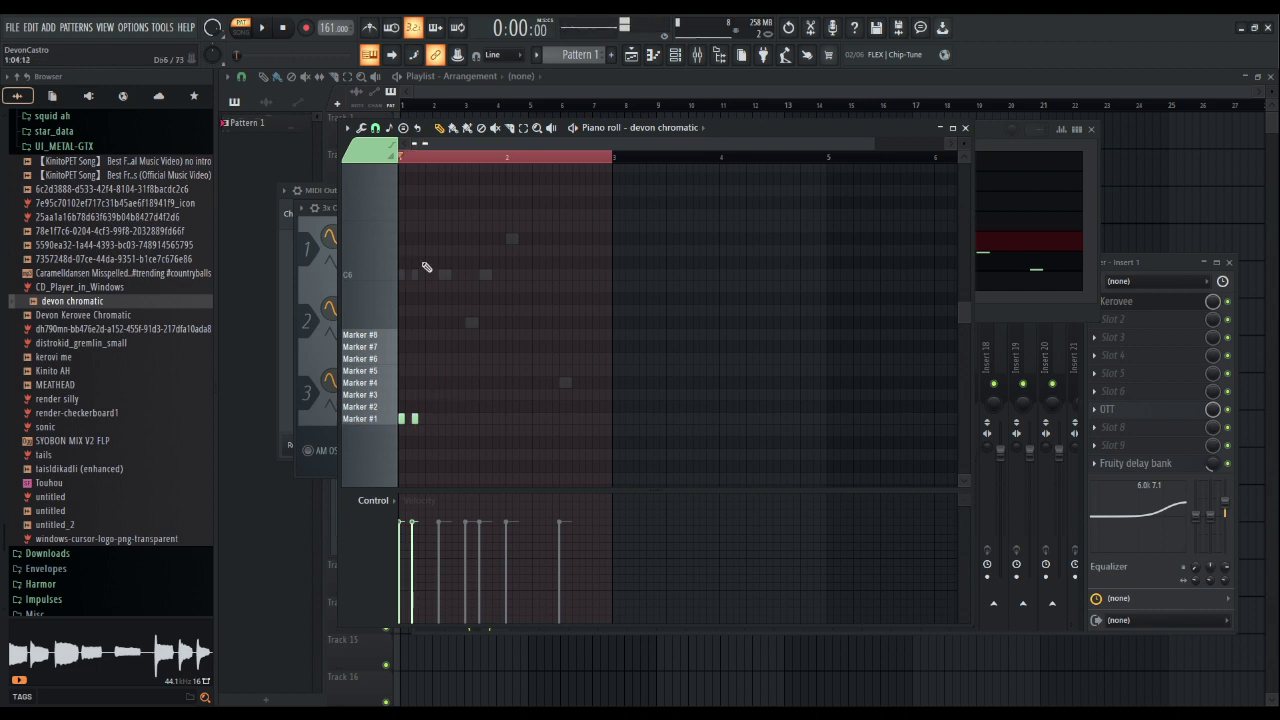
{"action": "left_click", "coordinate": [438, 405]}
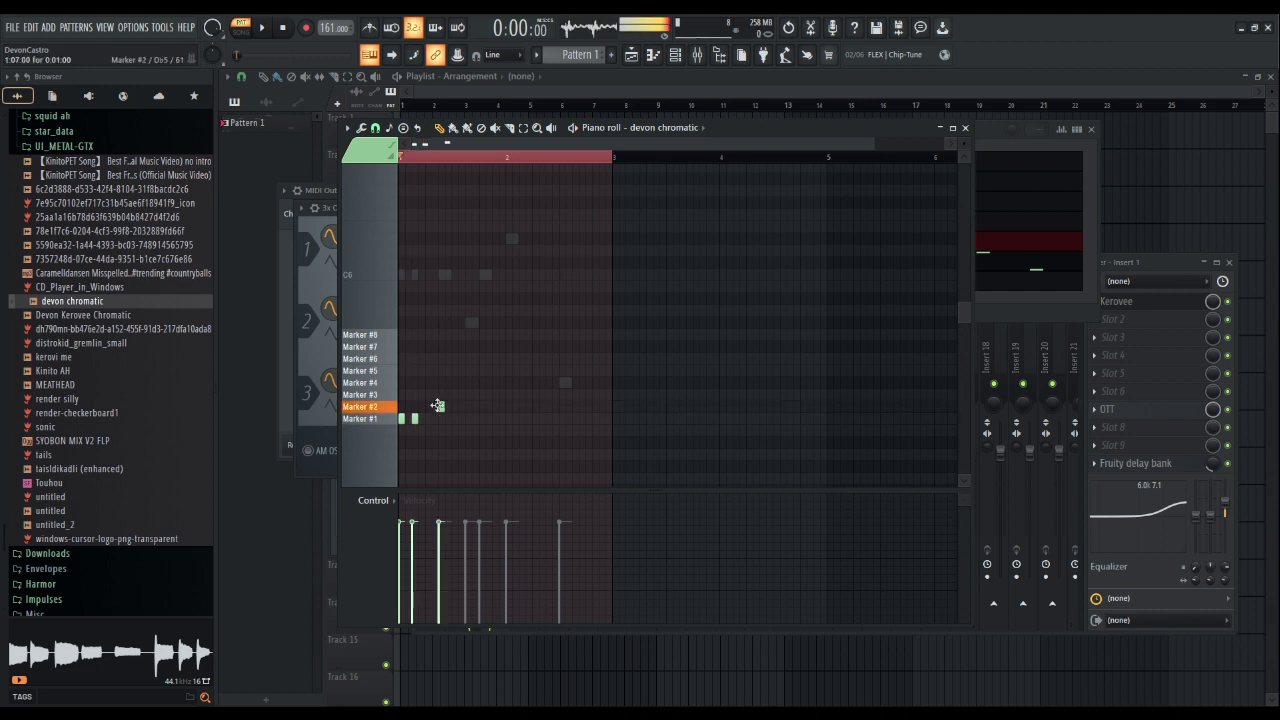
{"action": "left_click_drag", "start_coordinate": [438, 405], "coordinate": [439, 391]}
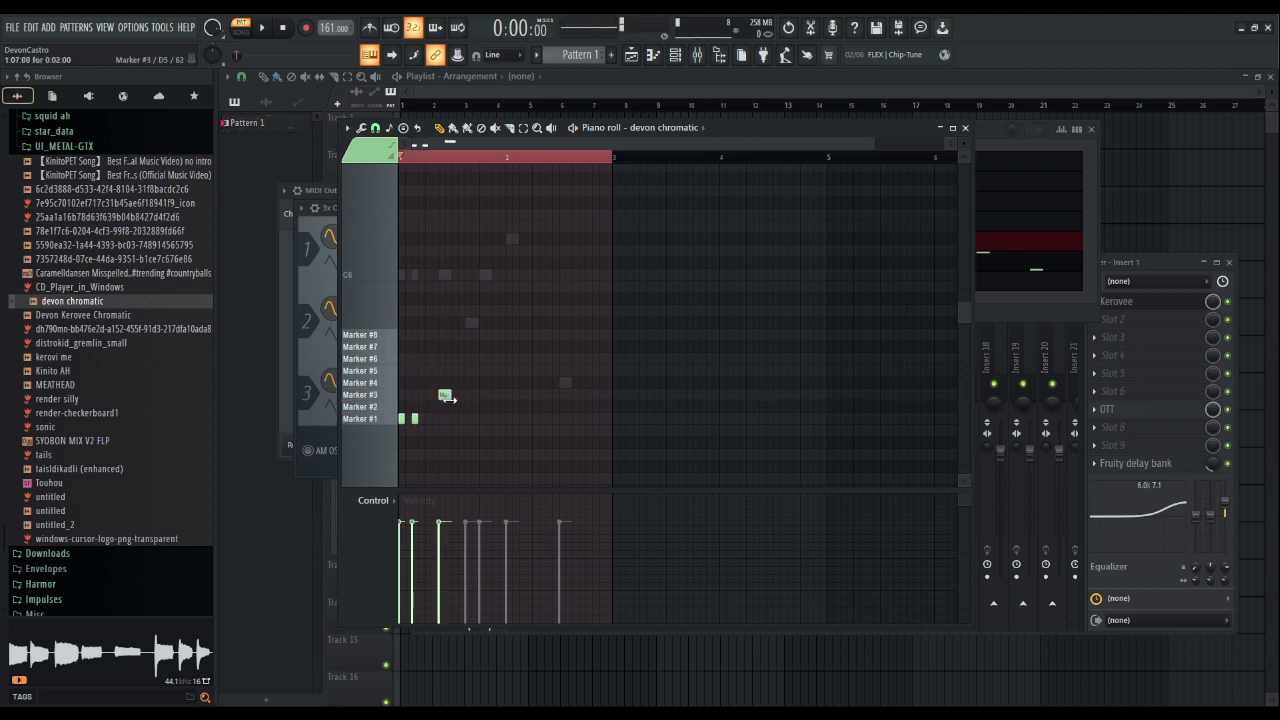
- Complete the devon chromatic sequence with Marker #5, #4, #7 and #8 notes aligned to the remaining ghost notes
{"action": "left_click", "coordinate": [470, 371]}
{"action": "left_click", "coordinate": [482, 395]}
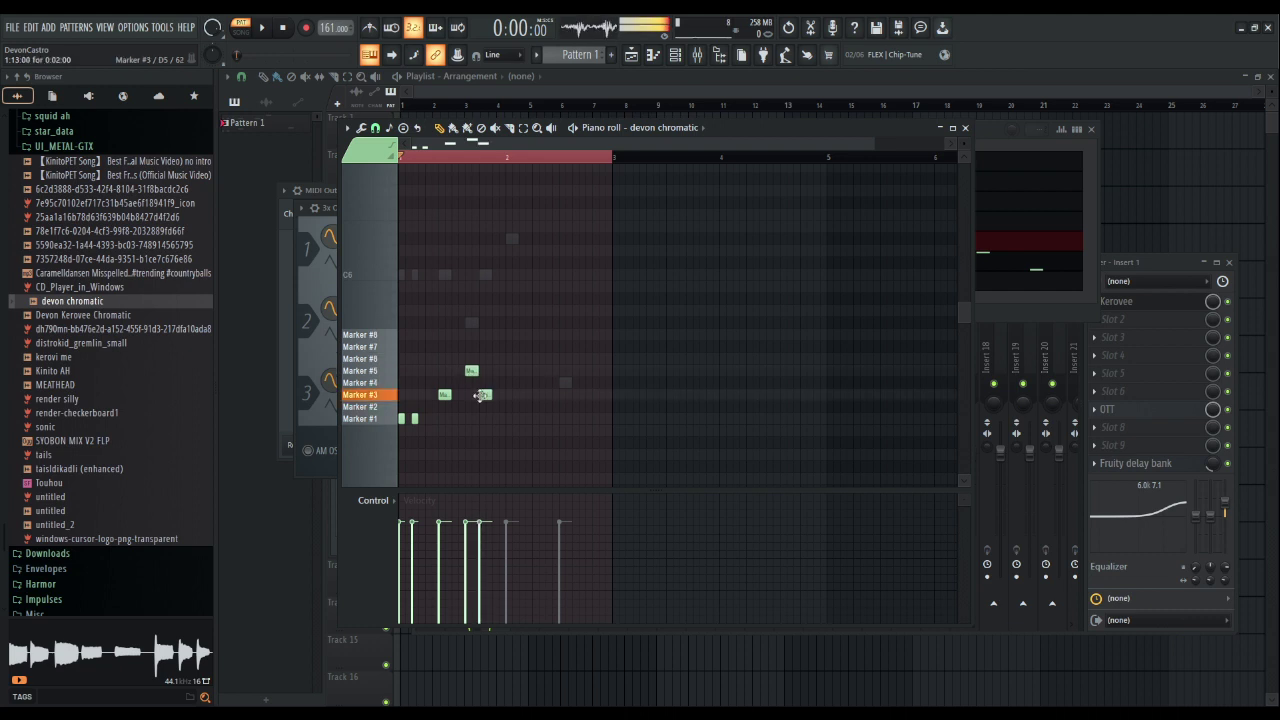
{"action": "left_click_drag", "start_coordinate": [483, 395], "coordinate": [484, 382]}
{"action": "left_click", "coordinate": [508, 346]}
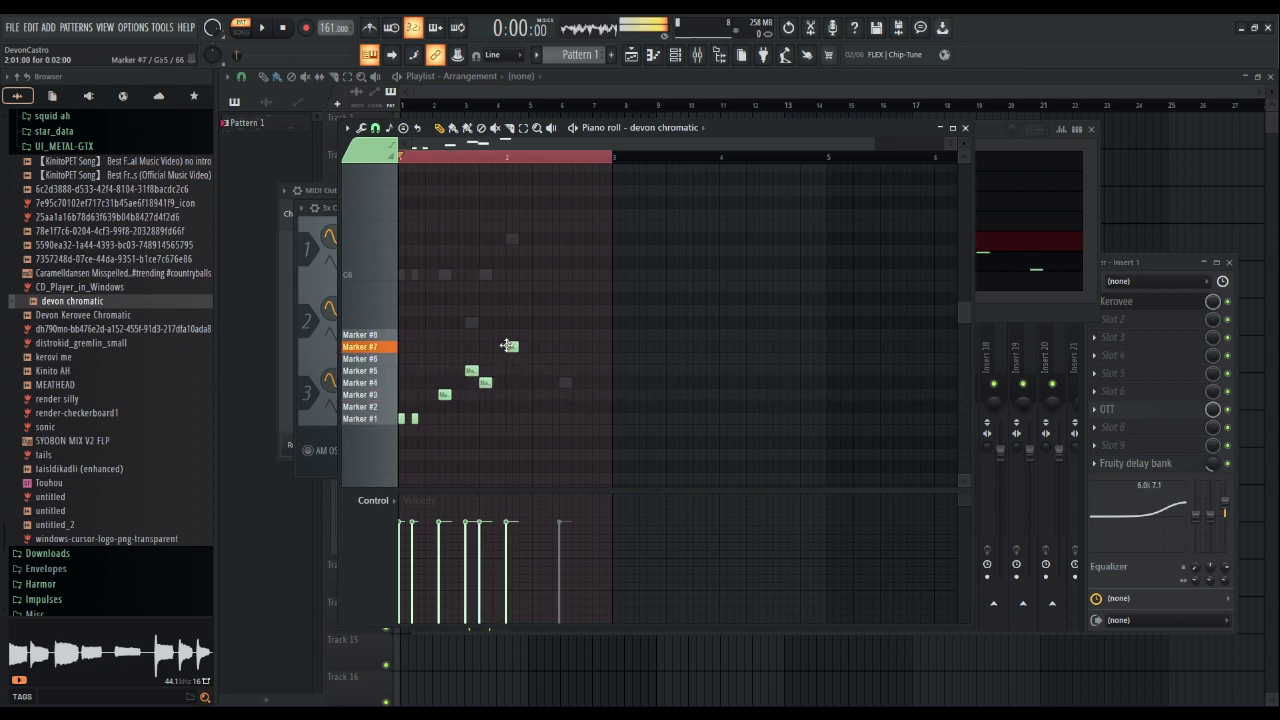
{"action": "left_click", "coordinate": [563, 382]}
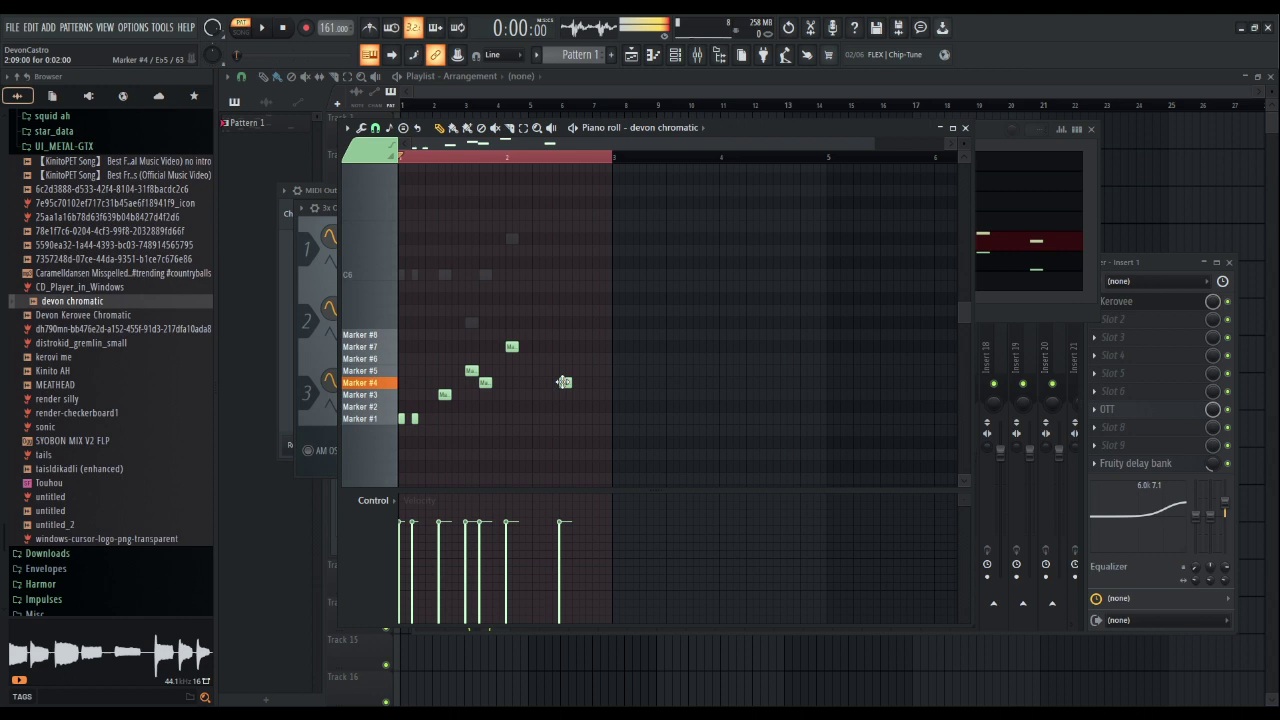
{"action": "left_click_drag", "start_coordinate": [563, 382], "coordinate": [565, 334]}
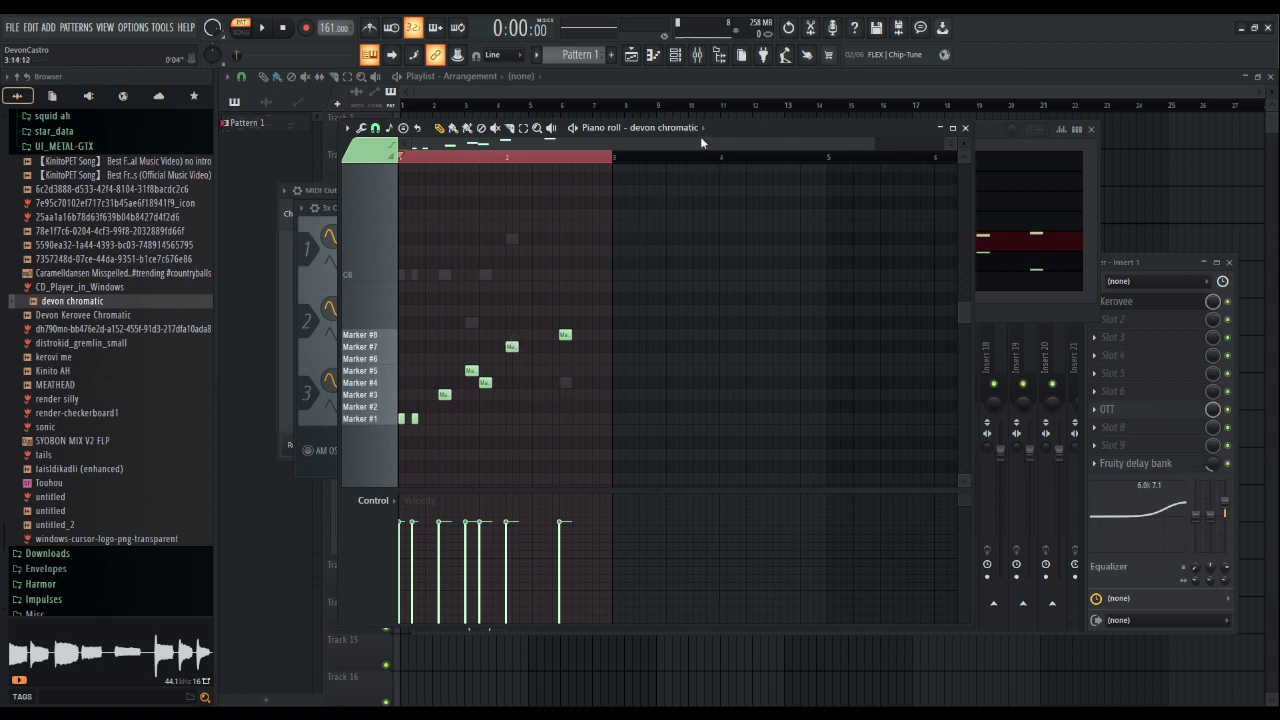
- Select all MIDI Out melody notes and transpose them down one octave so the first note sits on C5
{"action": "right_click", "coordinate": [401, 274]}
{"action": "right_click", "coordinate": [401, 274]}
{"action": "key", "text": "ctrl+a"}
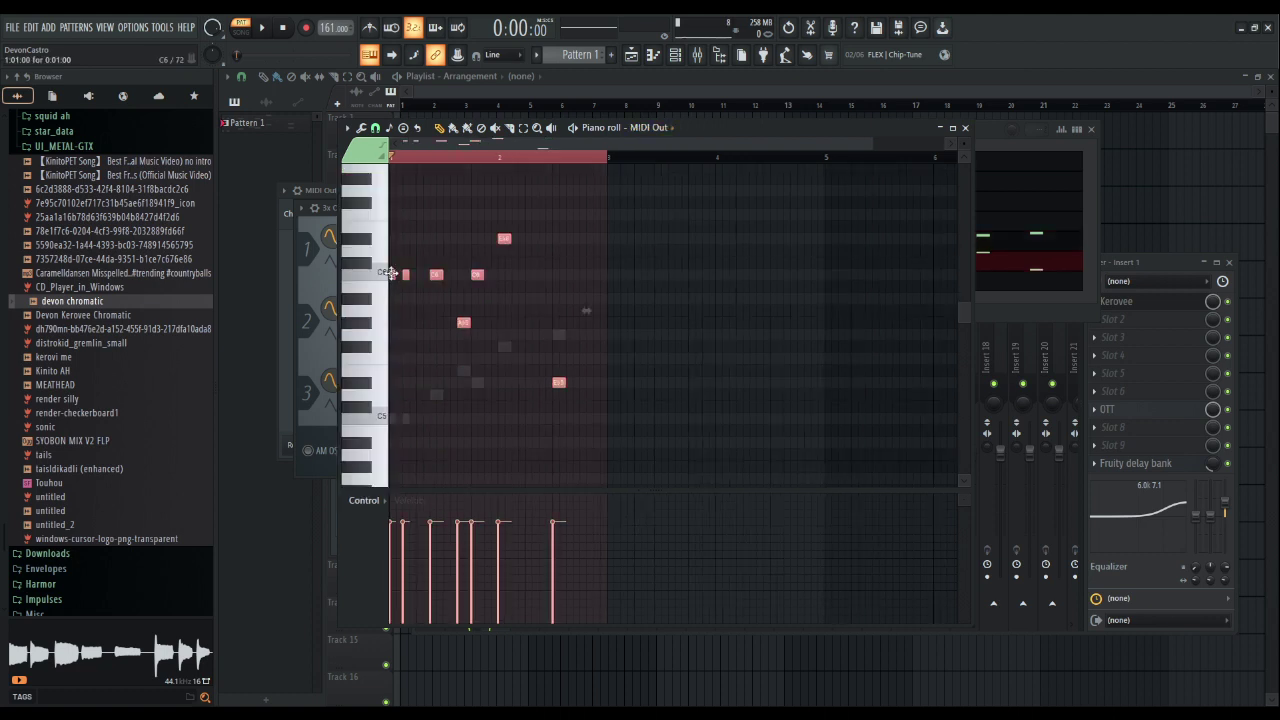
{"action": "left_click_drag", "start_coordinate": [391, 273], "coordinate": [381, 418]}
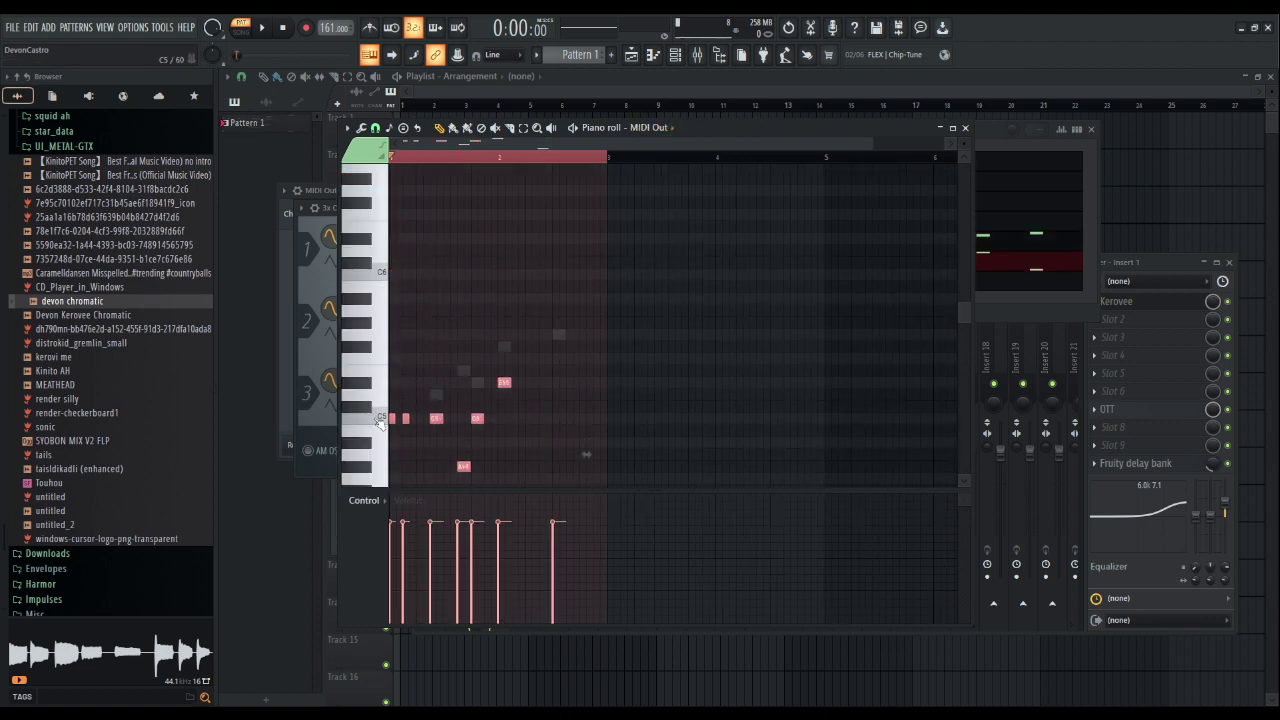
- Deselect the transposed melody notes in the MIDI Out piano roll and play the pattern briefly
{"action": "right_click", "coordinate": [608, 436]}
{"action": "scroll", "coordinate": [600, 430], "scroll_direction": "down", "scroll_amount": 3}
{"action": "key", "text": "space"}
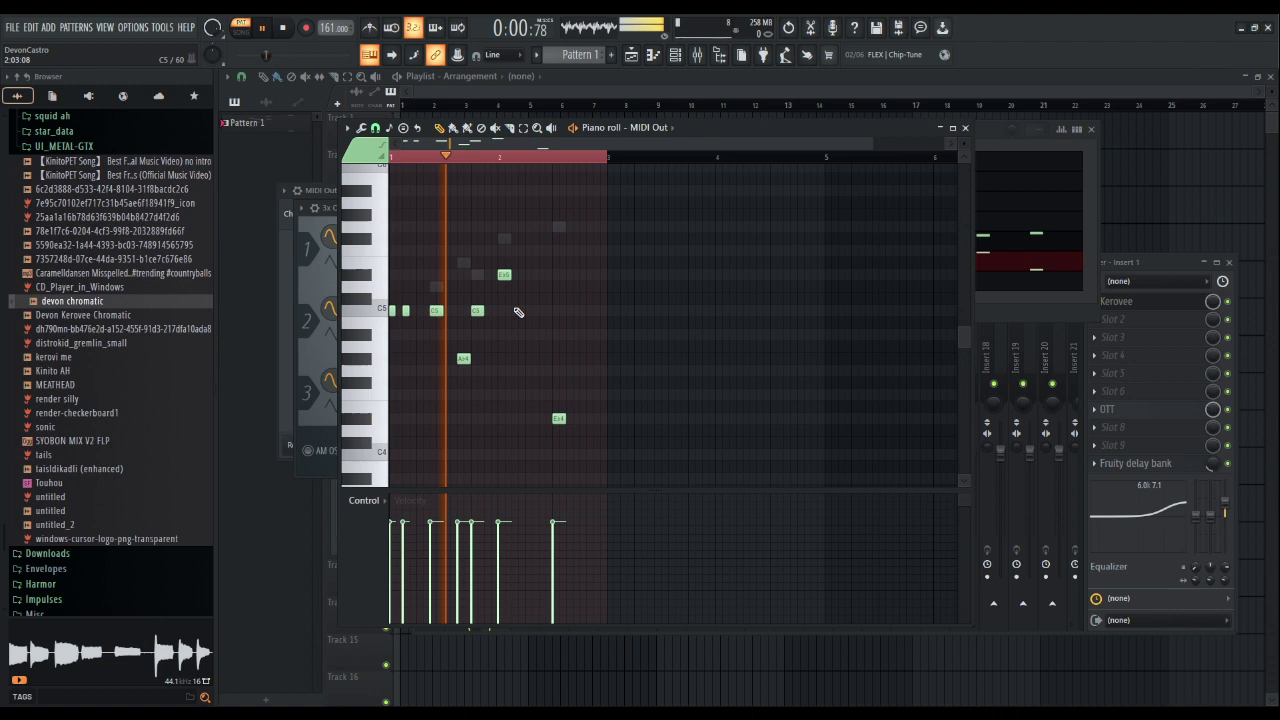
{"action": "key", "text": "space"}
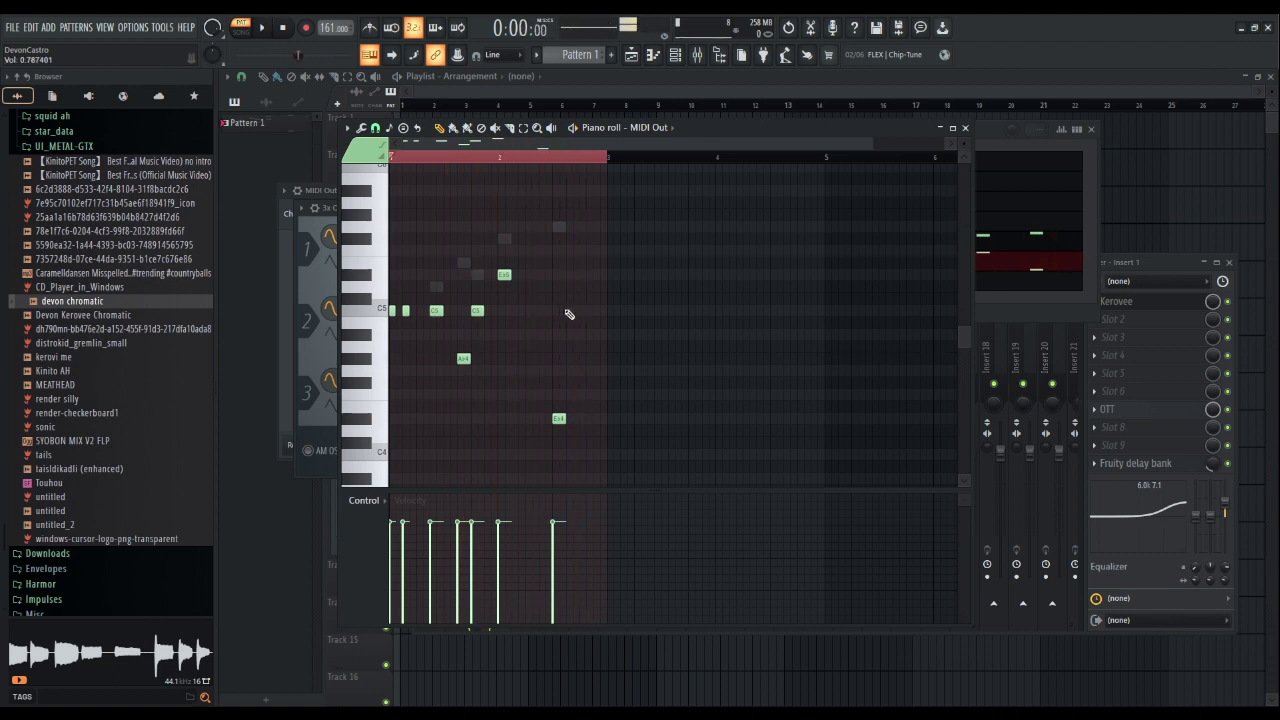
- Switch the piano roll to the devon chromatic channel and play the pattern to check the slices
{"action": "left_click", "coordinate": [674, 243]}
{"action": "mouse_move", "coordinate": [397, 306]}
{"action": "left_mouse_down"}
{"action": "mouse_move", "coordinate": [386, 252]}
{"action": "mouse_move", "coordinate": [374, 277]}
{"action": "left_mouse_up"}
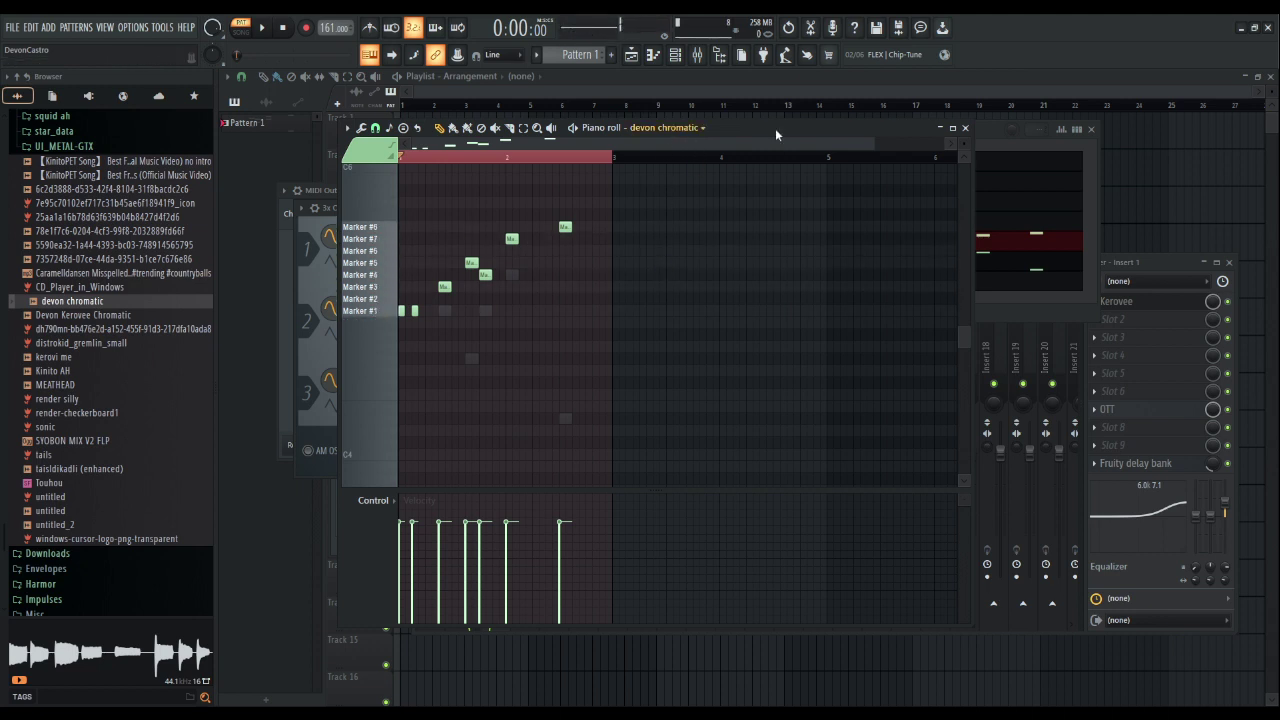
{"action": "key", "text": "space"}
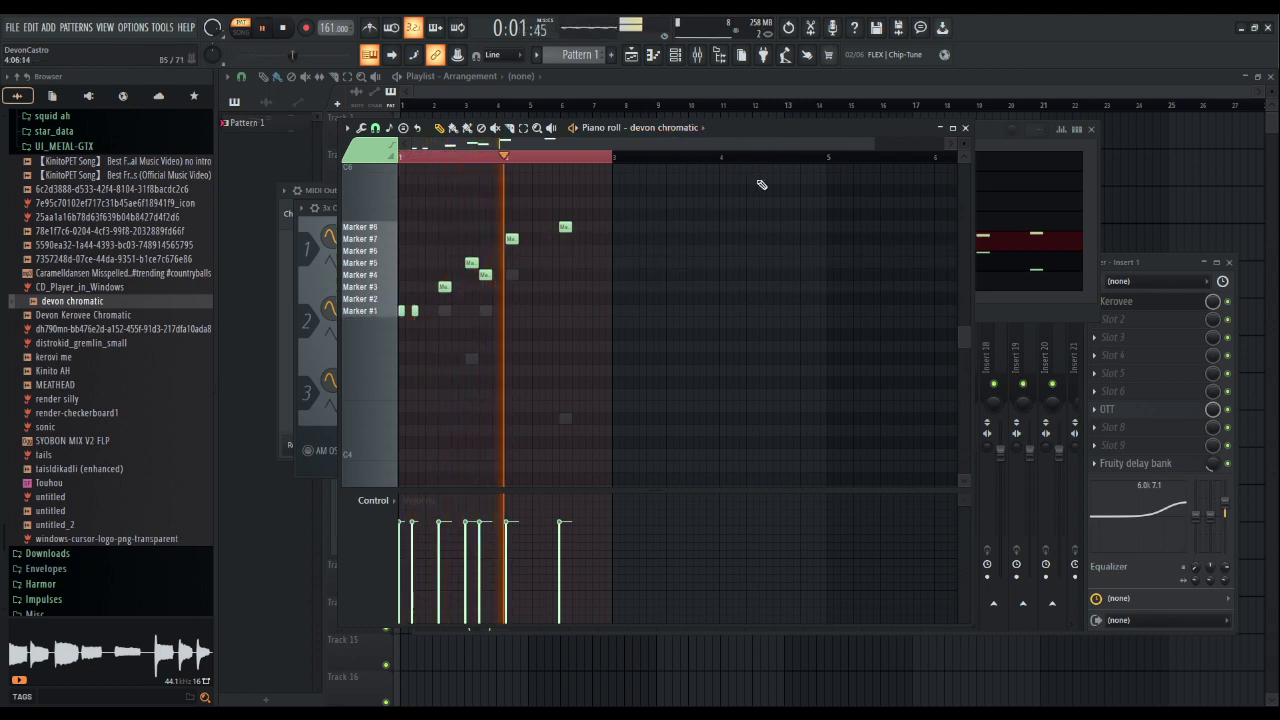
{"action": "key", "text": "space"}
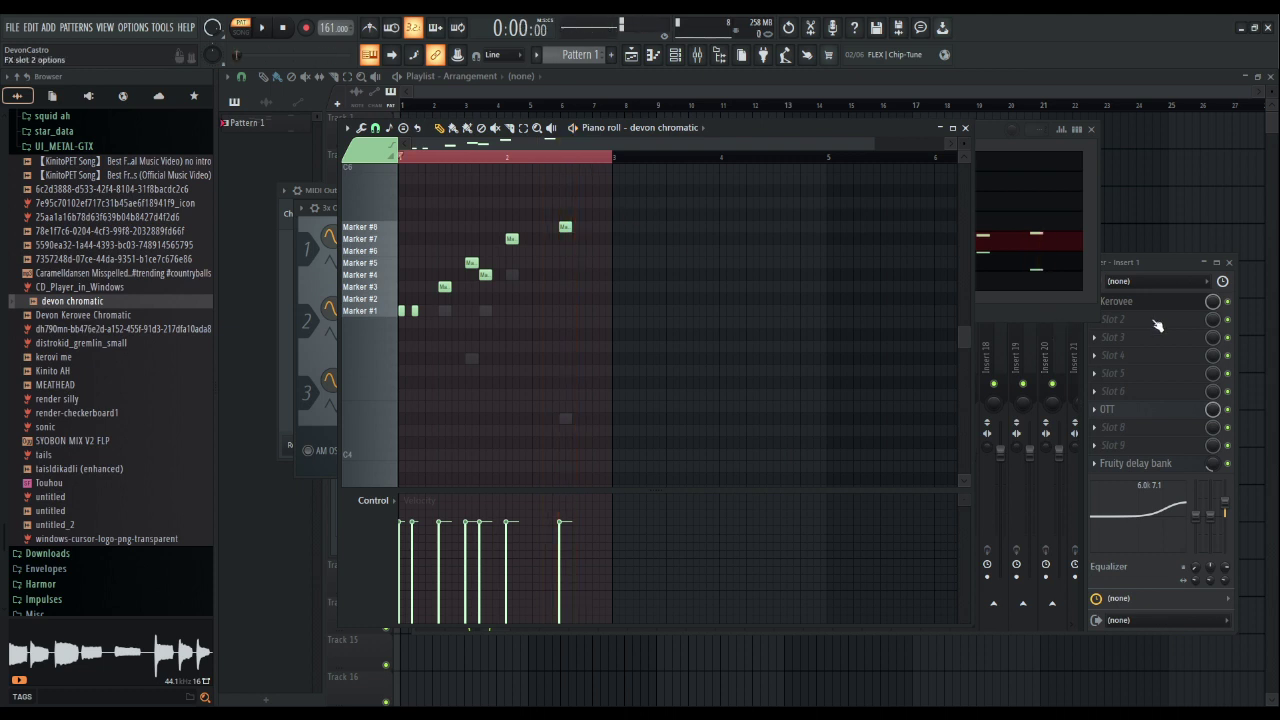
- Load Pitcher into slot 2 of mixer Insert 1 and enable its MIDI mode
{"action": "left_click", "coordinate": [1154, 321]}
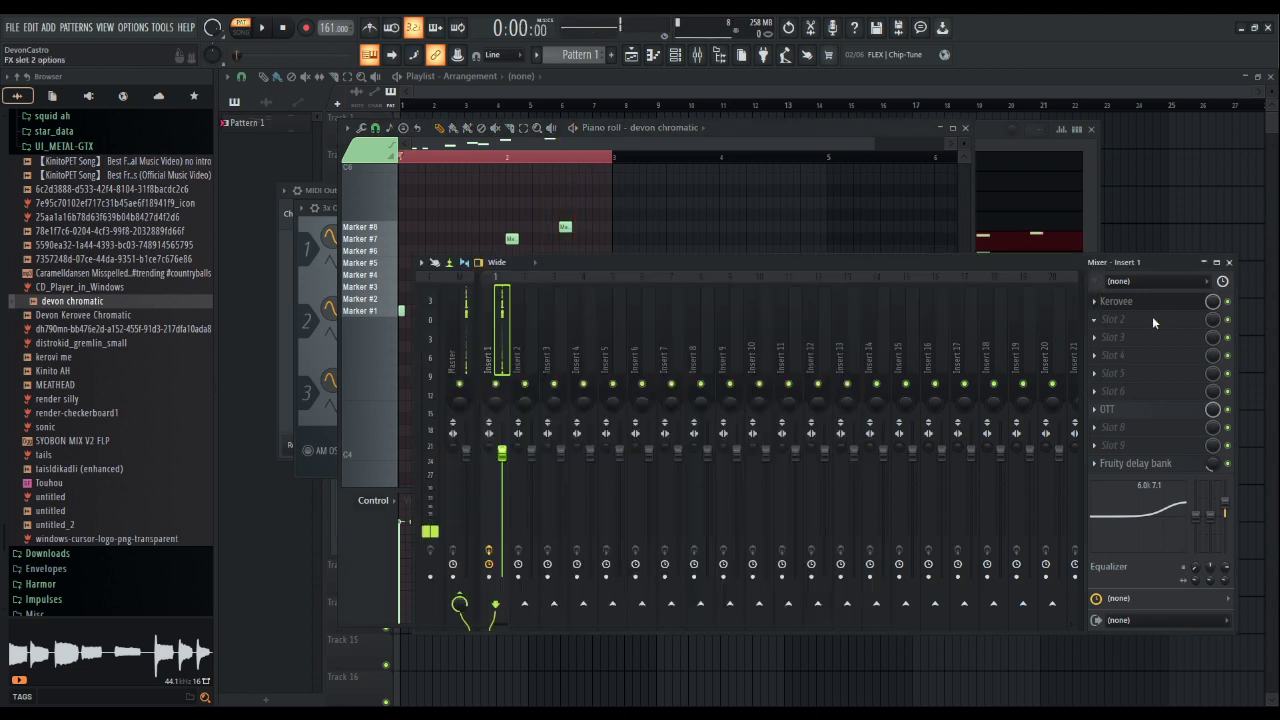
{"action": "left_click", "coordinate": [927, 138]}
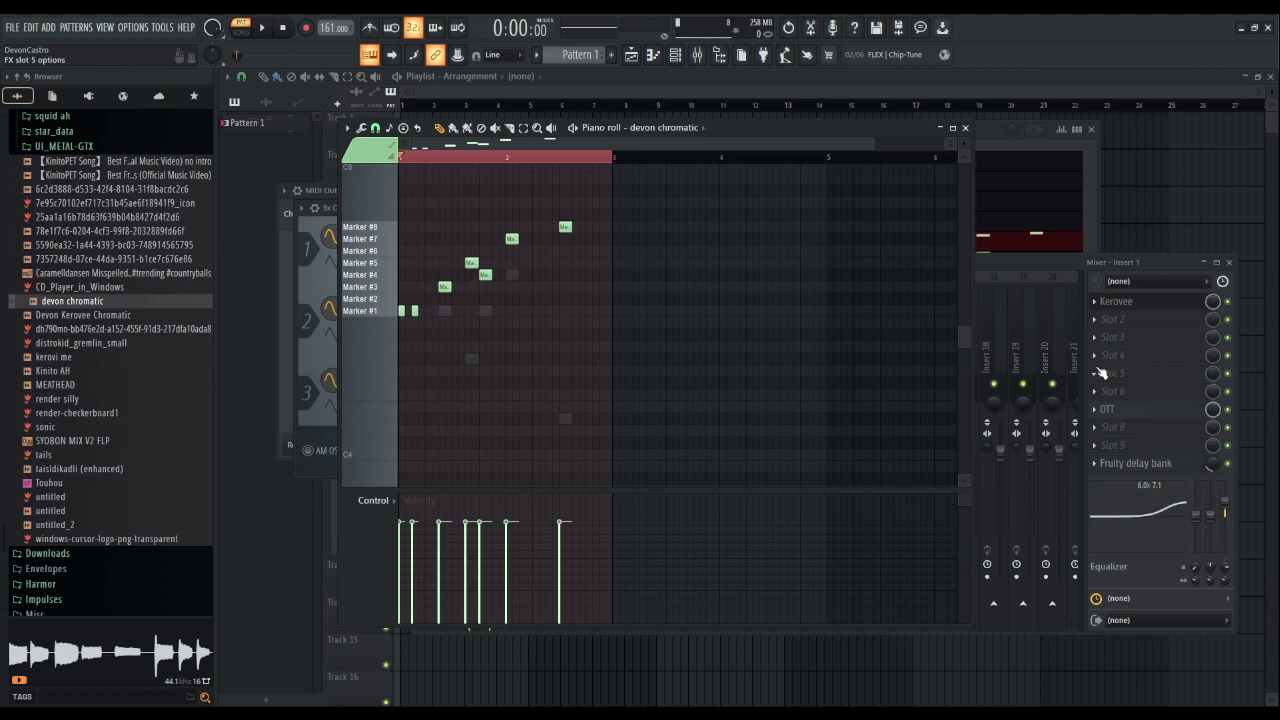
{"action": "left_click", "coordinate": [1122, 323]}
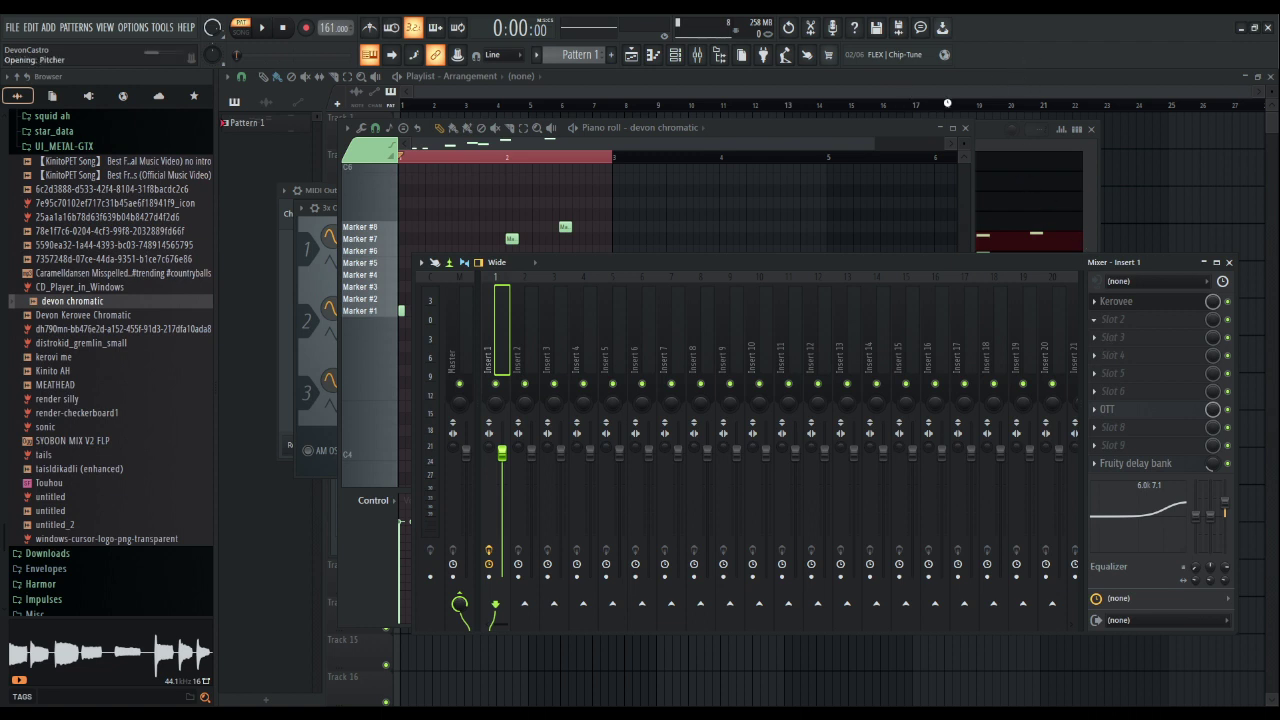
{"action": "left_click_drag", "start_coordinate": [410, 145], "coordinate": [877, 214]}
{"action": "left_click", "coordinate": [822, 424]}
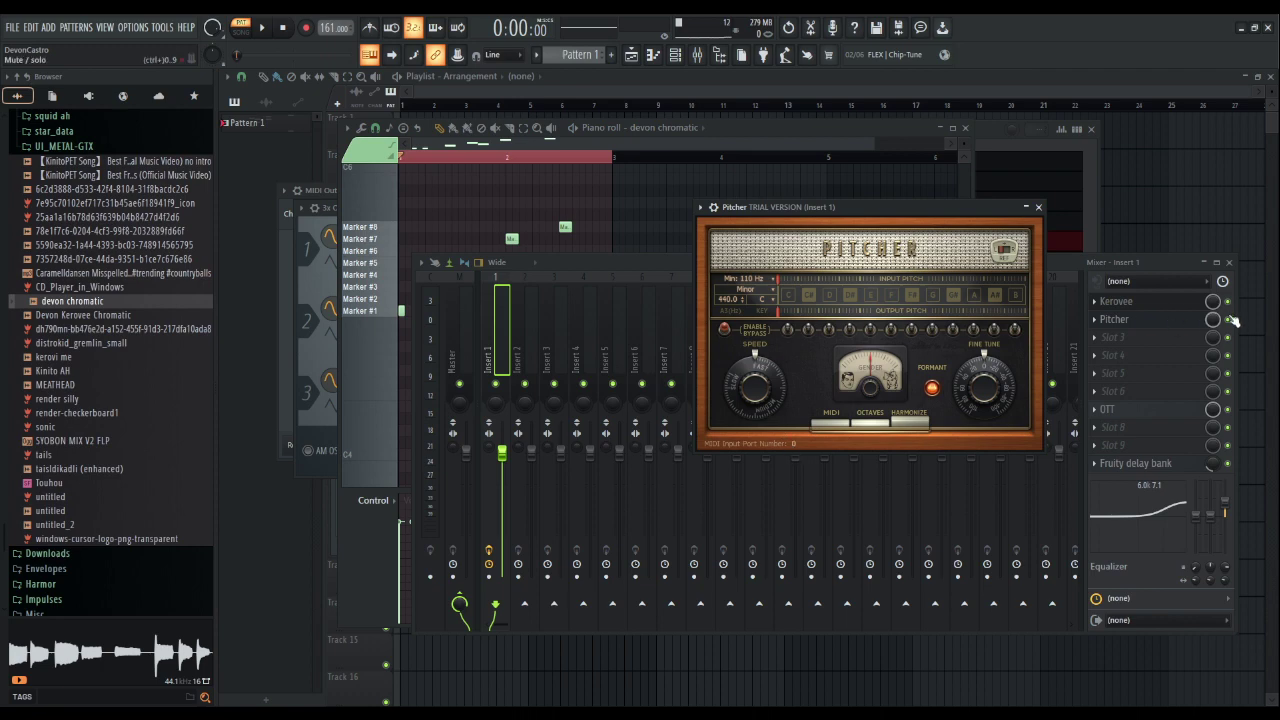
- Disable Kerovee on Insert 1 and play the devon chromatic pattern through Pitcher alone
{"action": "left_click", "coordinate": [1148, 292]}
{"action": "left_click", "coordinate": [826, 127]}
{"action": "key", "text": "space"}
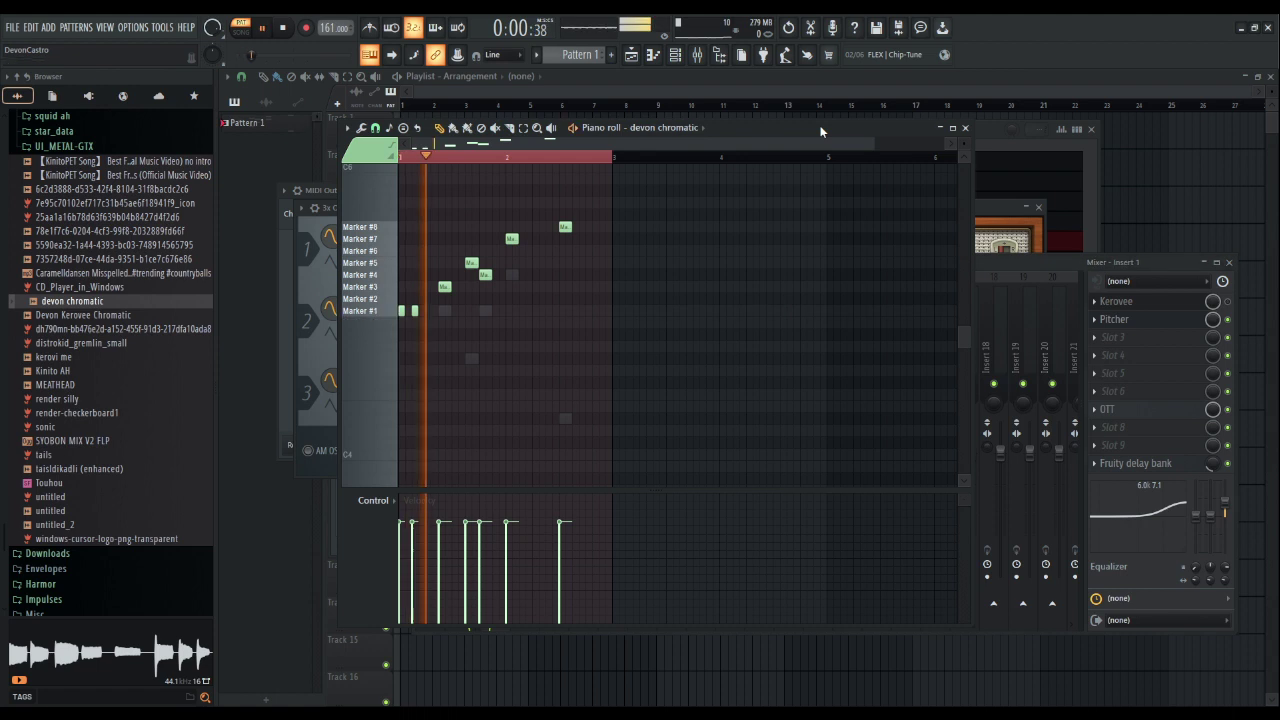
{"action": "key", "text": "space"}
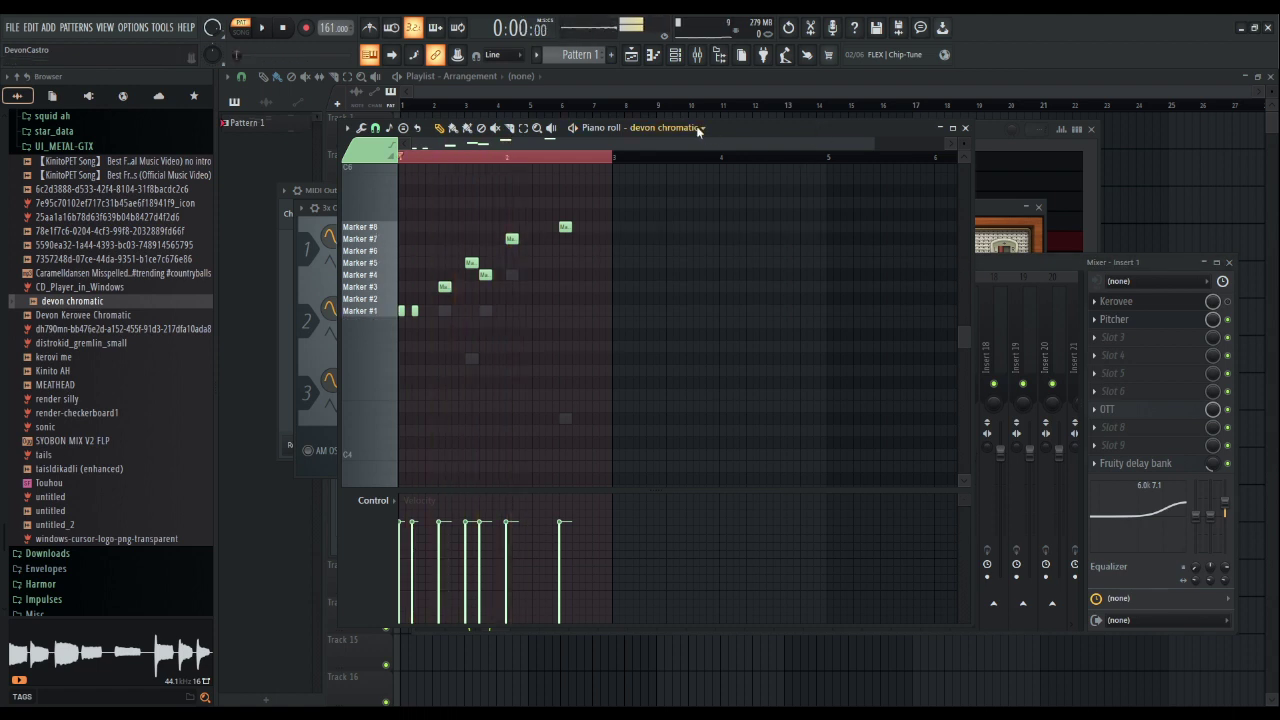
- Transpose all MIDI Out melody notes down two octaves so the first note sits on C3, and play them
{"action": "left_click", "coordinate": [677, 246]}
{"action": "key", "text": "ctrl+a"}
{"action": "left_click_drag", "start_coordinate": [394, 311], "coordinate": [329, 374]}
{"action": "key", "text": "space"}
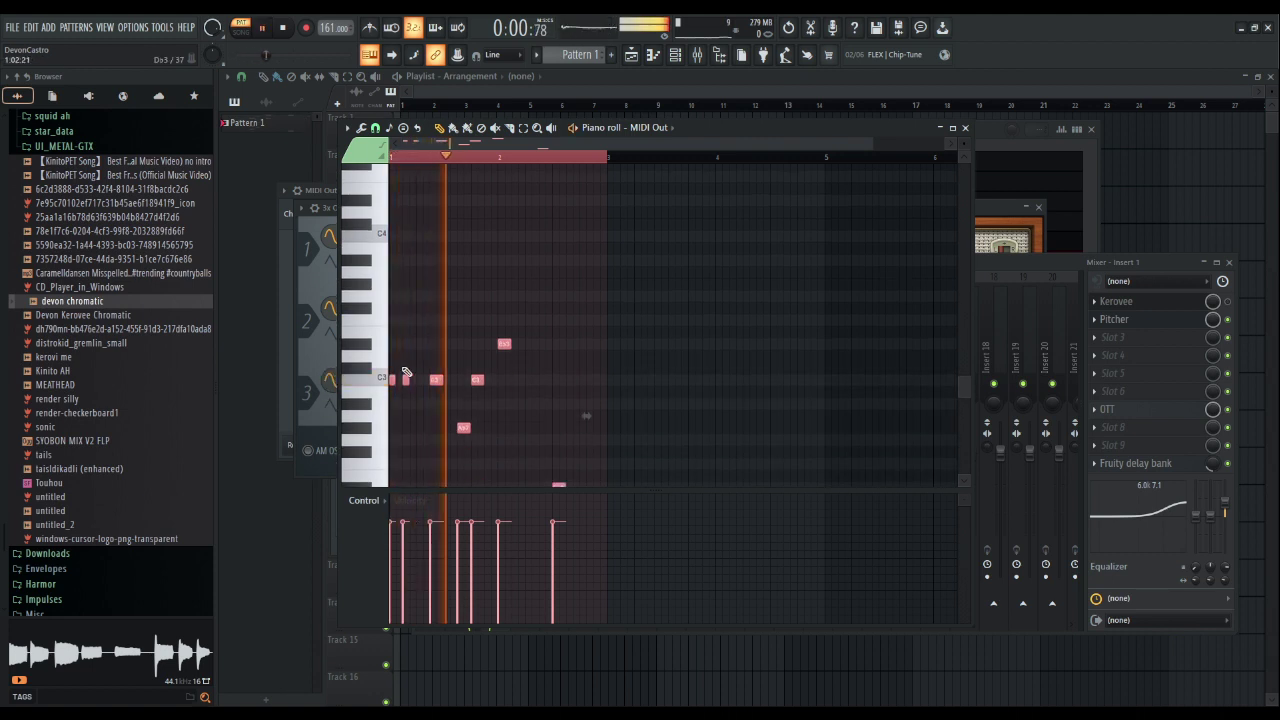
{"action": "key", "text": "space"}
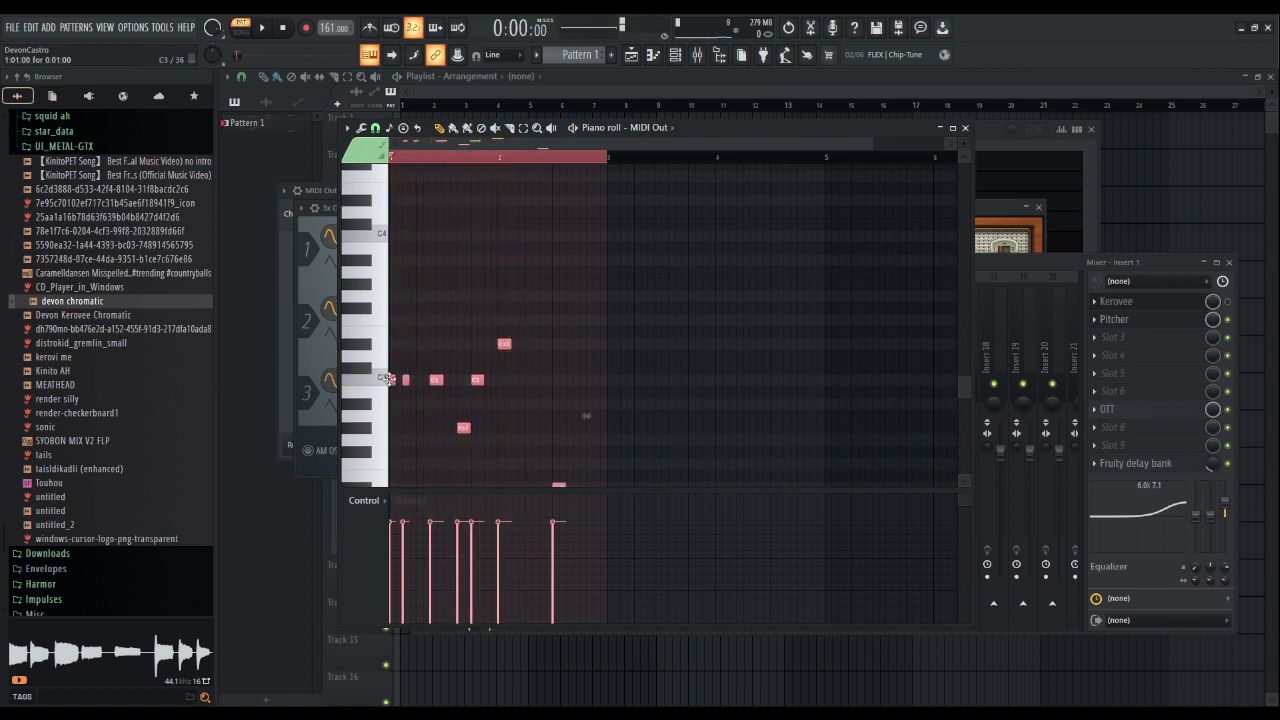
- Raise the selected MIDI Out notes one octave so the melody starts on C4, and play the pattern
{"action": "left_click_drag", "start_coordinate": [389, 379], "coordinate": [391, 234]}
{"action": "key", "text": "space"}
{"action": "scroll", "coordinate": [416, 300], "scroll_direction": "up", "scroll_amount": 1}
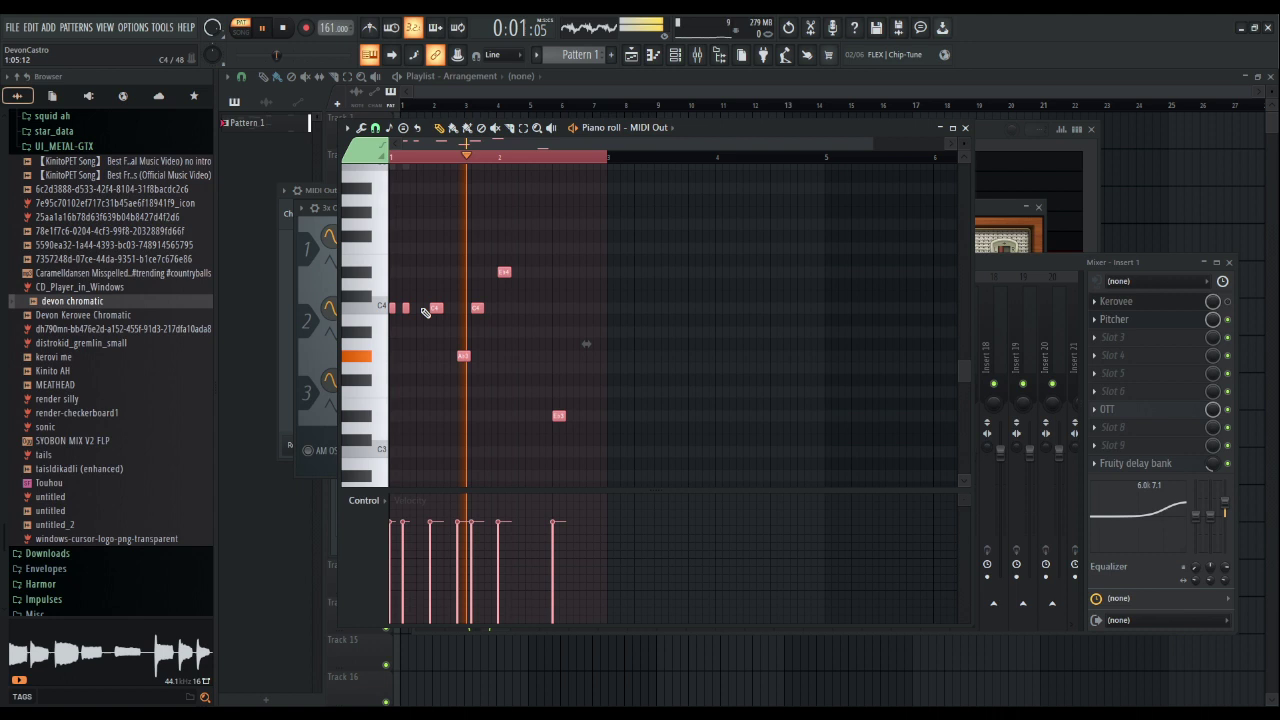
{"action": "key", "text": "space"}
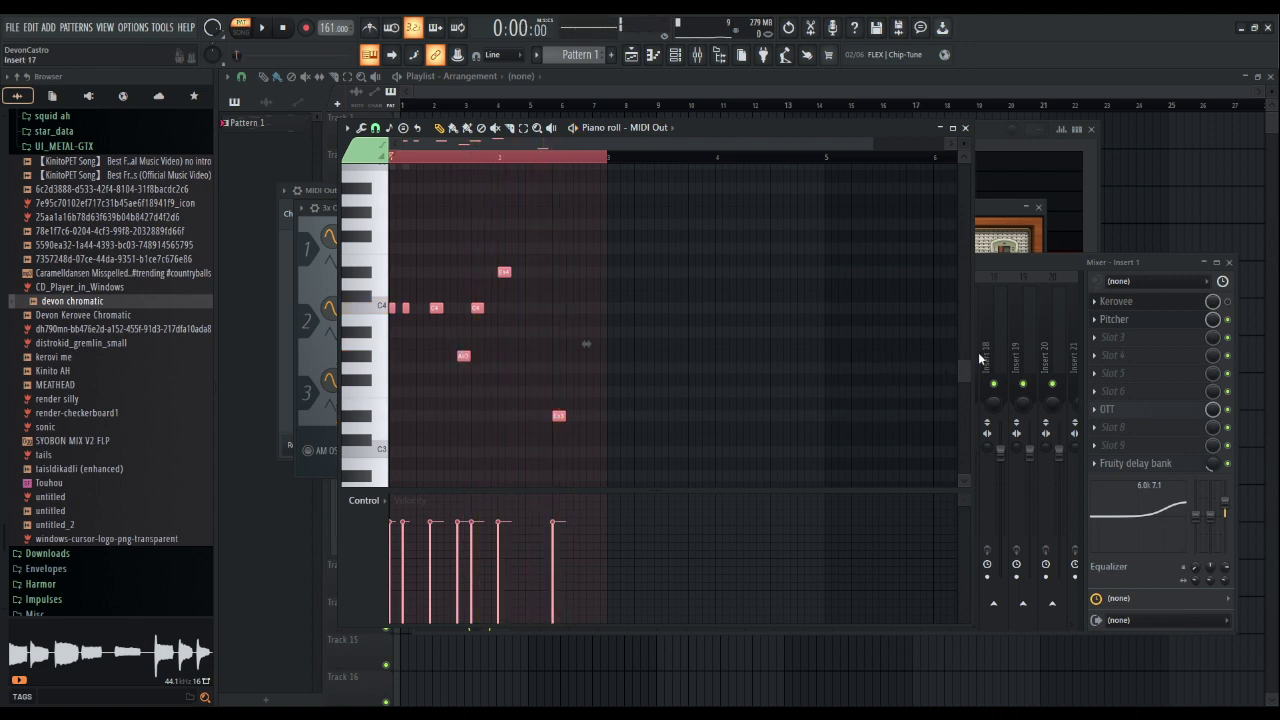
- Remove Pitcher from Insert 1, re-enable Kerovee and return to the MIDI Out piano roll
{"action": "left_click", "coordinate": [980, 357]}
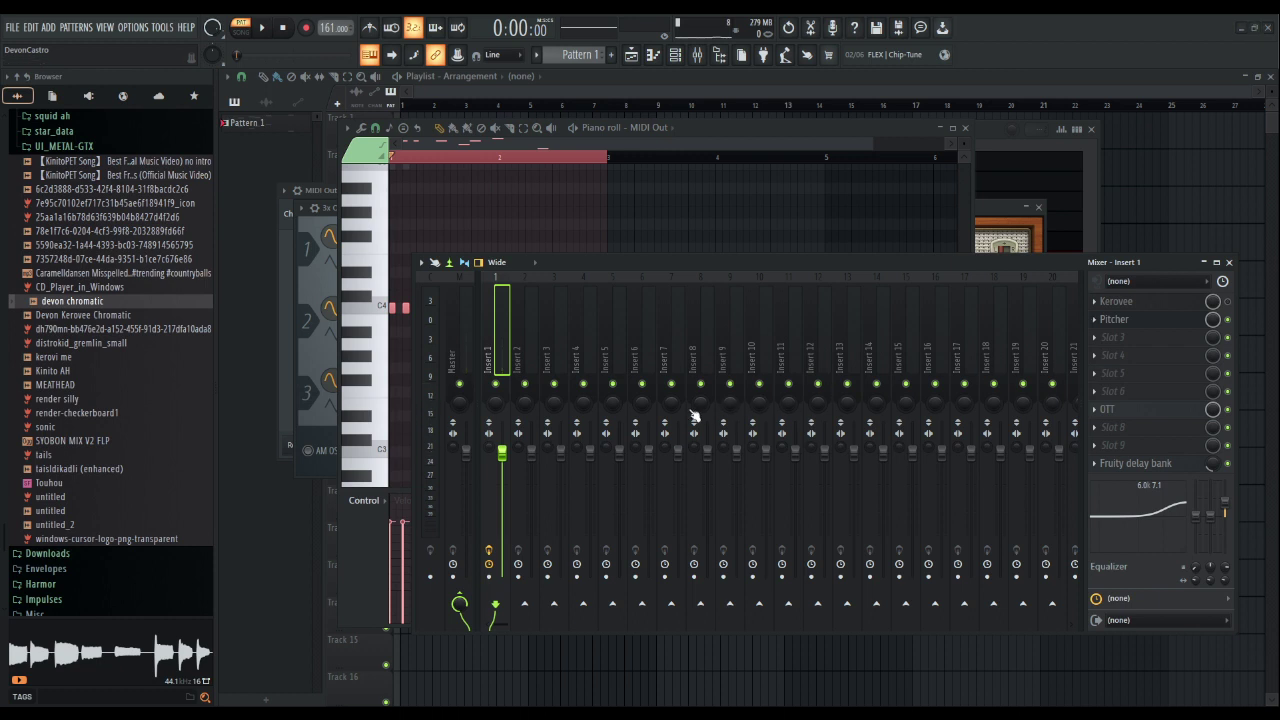
{"action": "key", "text": "ctrl+z"}
{"action": "left_click", "coordinate": [1227, 302]}
{"action": "left_click", "coordinate": [797, 131]}
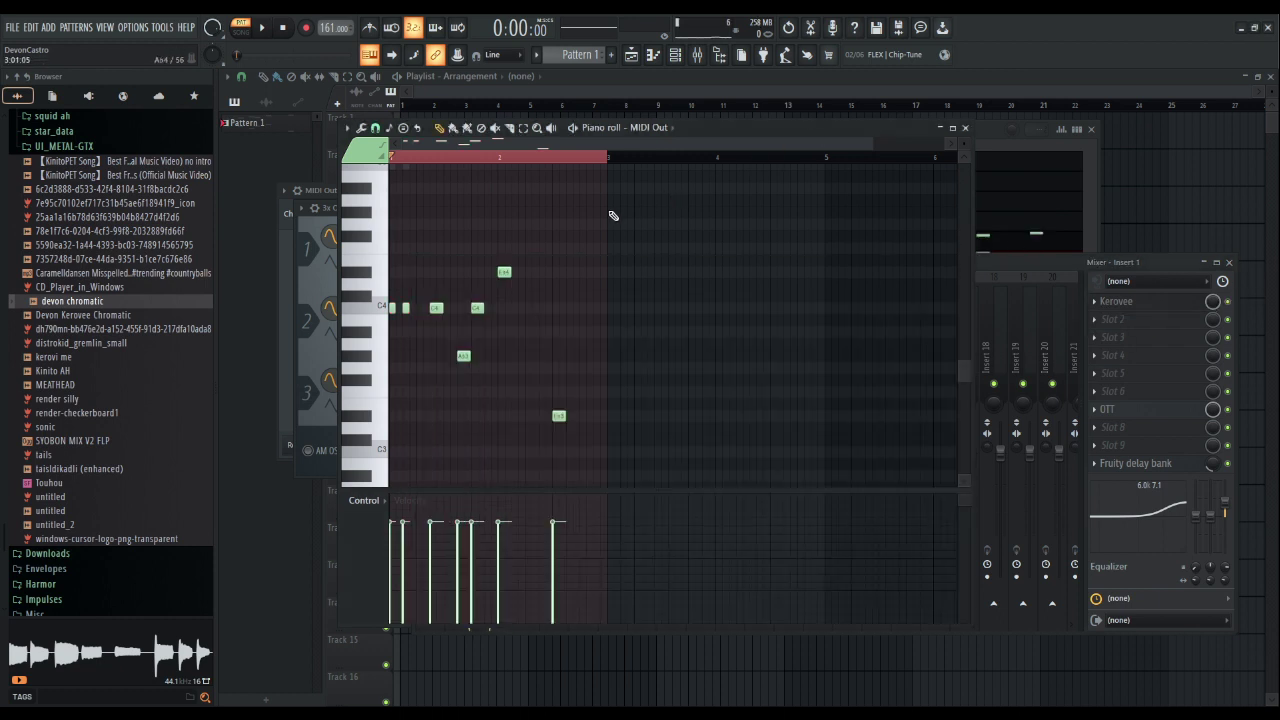
- Transpose all MIDI Out notes up one octave so the melody starts on C5, deselect them and play the pattern
{"action": "scroll", "coordinate": [409, 337], "scroll_direction": "up", "scroll_amount": 3}
{"action": "key", "text": "ctrl+a"}
{"action": "key", "text": "ctrl+Up"}
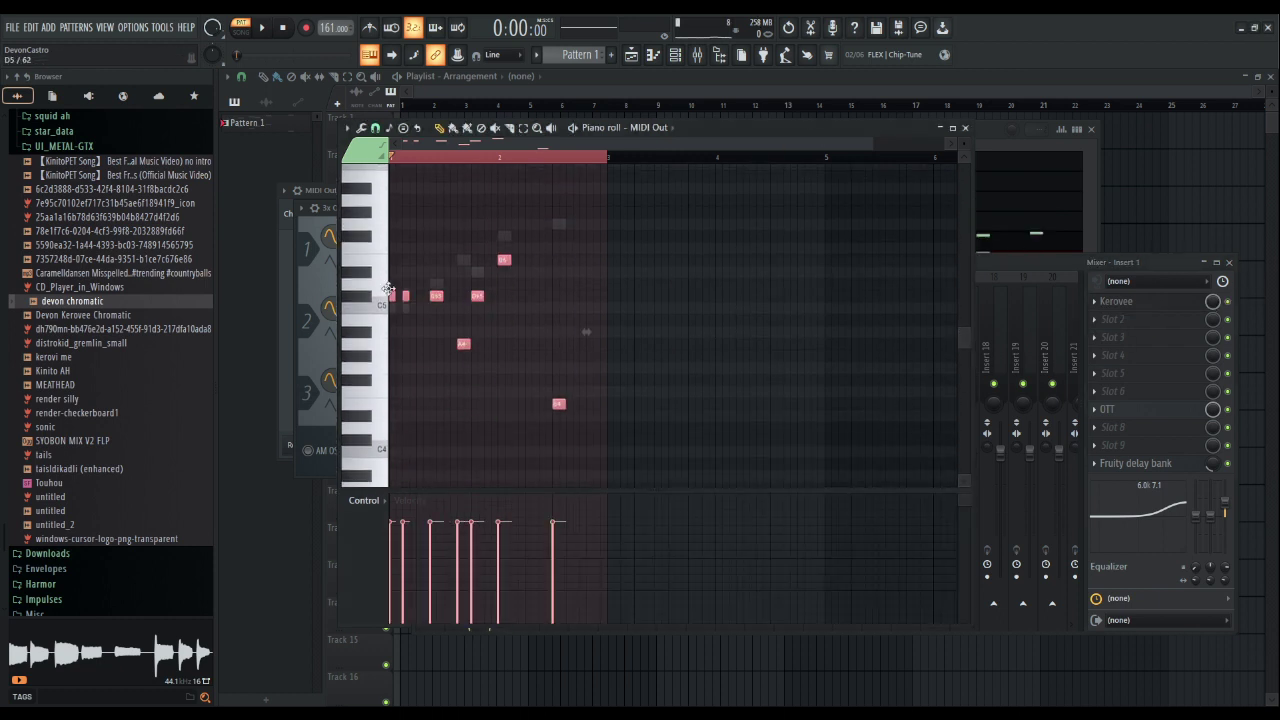
{"action": "key", "text": "ctrl+d"}
{"action": "key", "text": "space"}
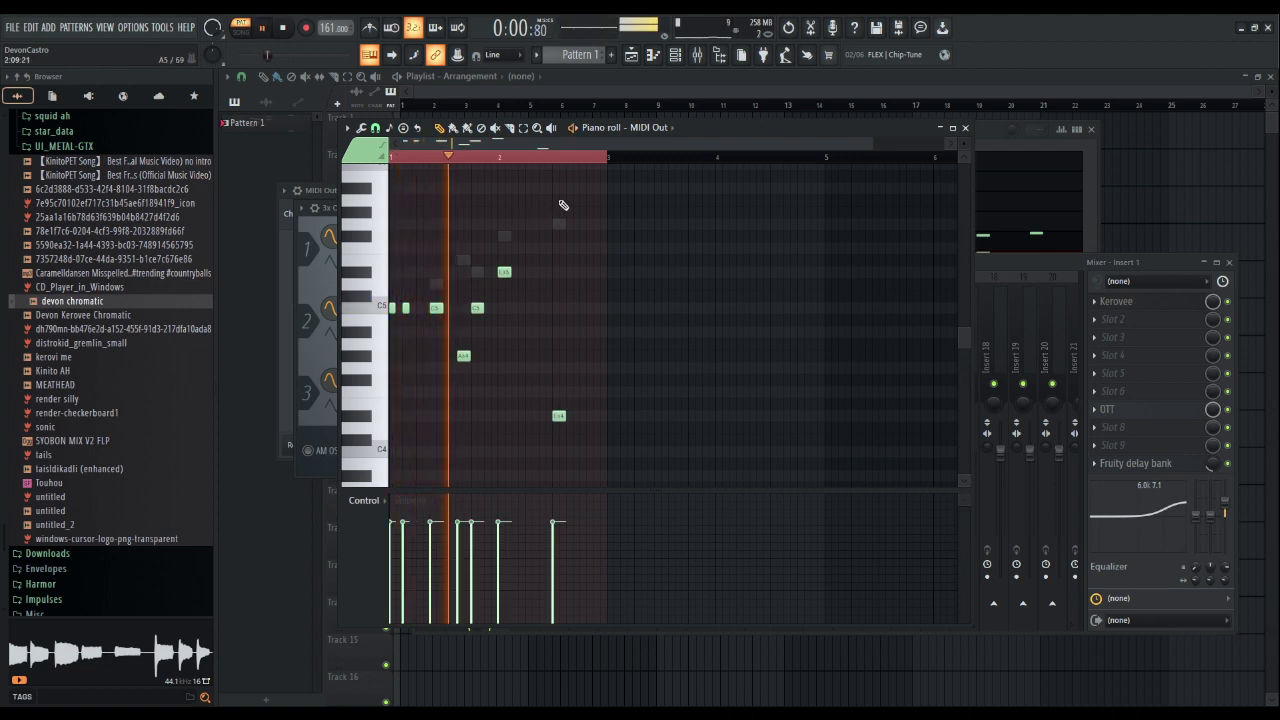
{"action": "key", "text": "space"}
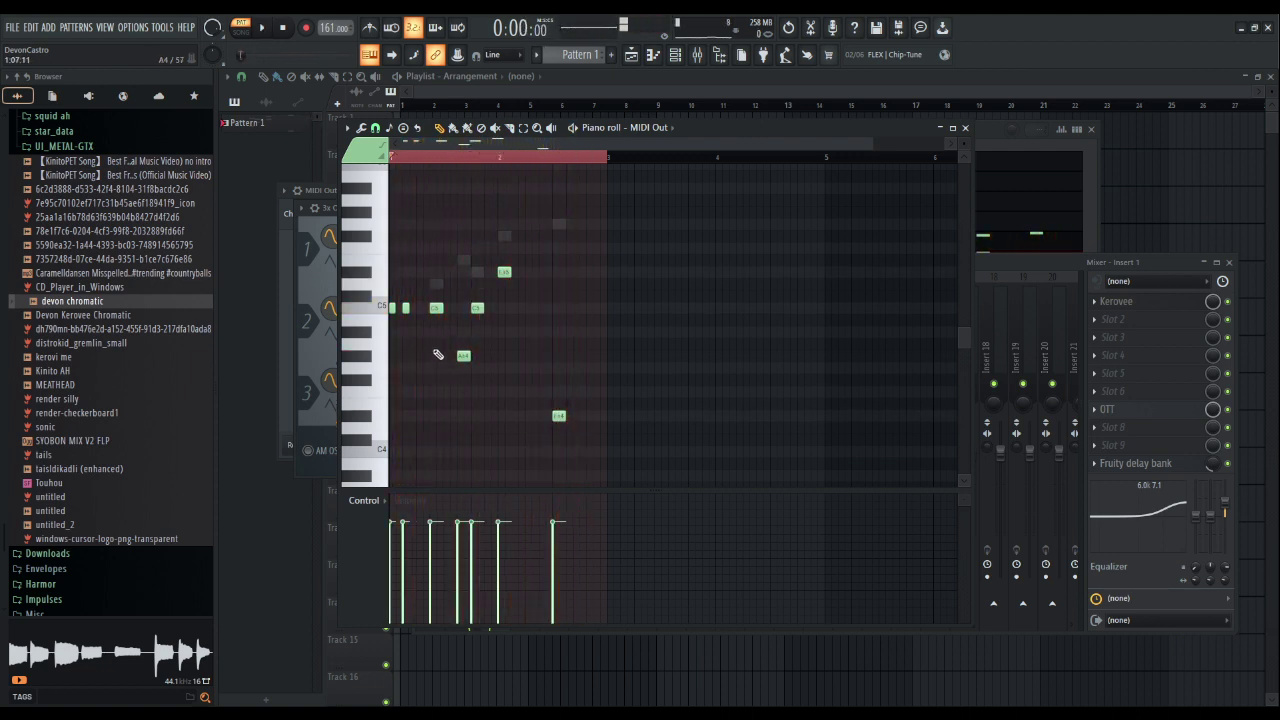
{"action": "scroll", "coordinate": [532, 265], "scroll_direction": "up", "scroll_amount": 2}
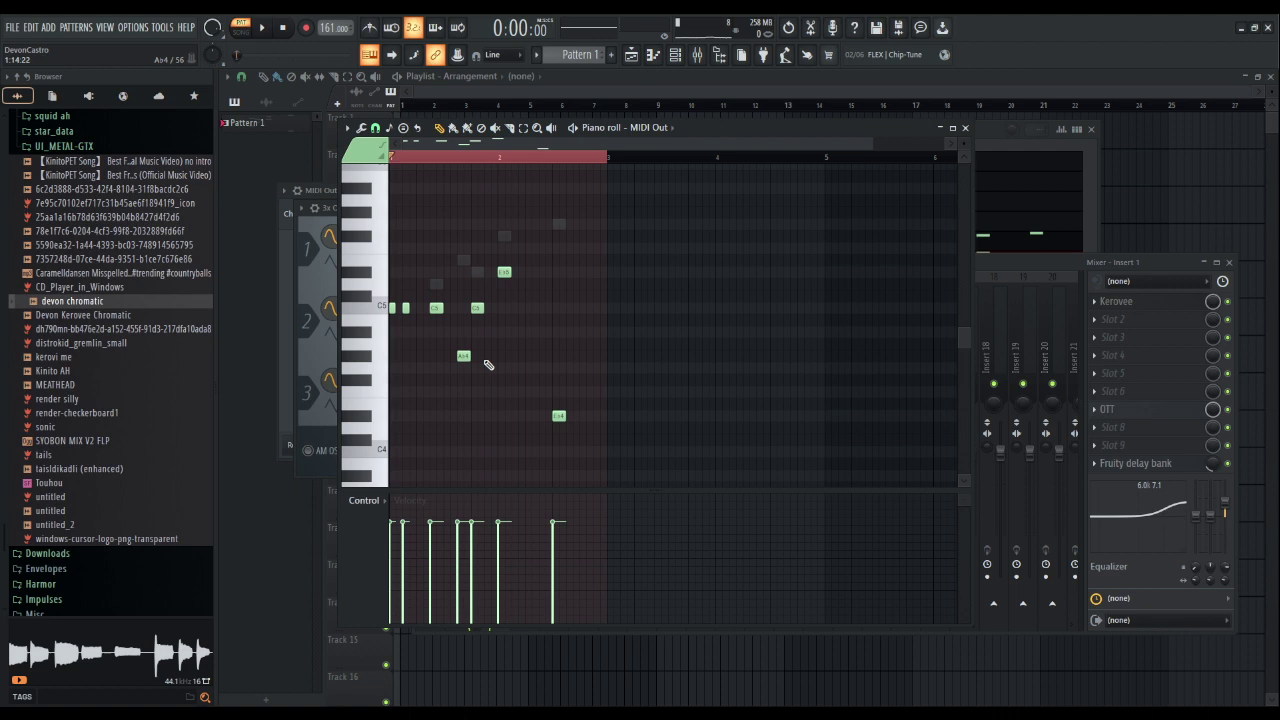